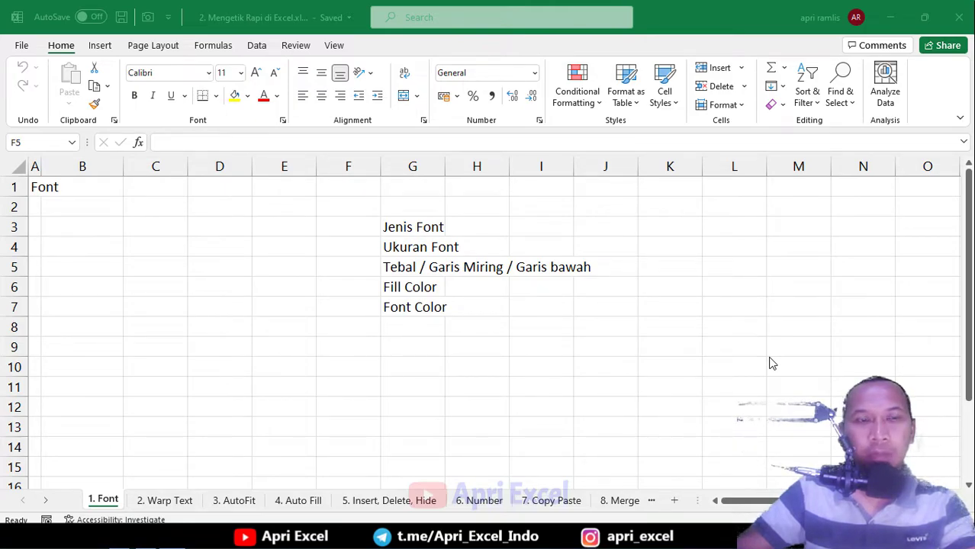
# Set the 'Jenis Font' cell G3 to the Algerian typeface
pyautogui.click(299, 256)
pyautogui.click(202, 205)
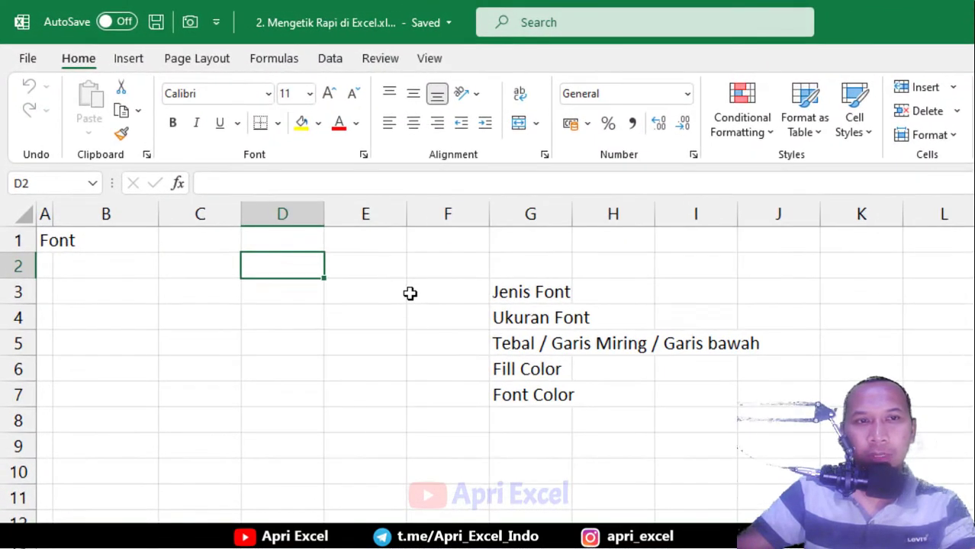
pyautogui.click(533, 291)
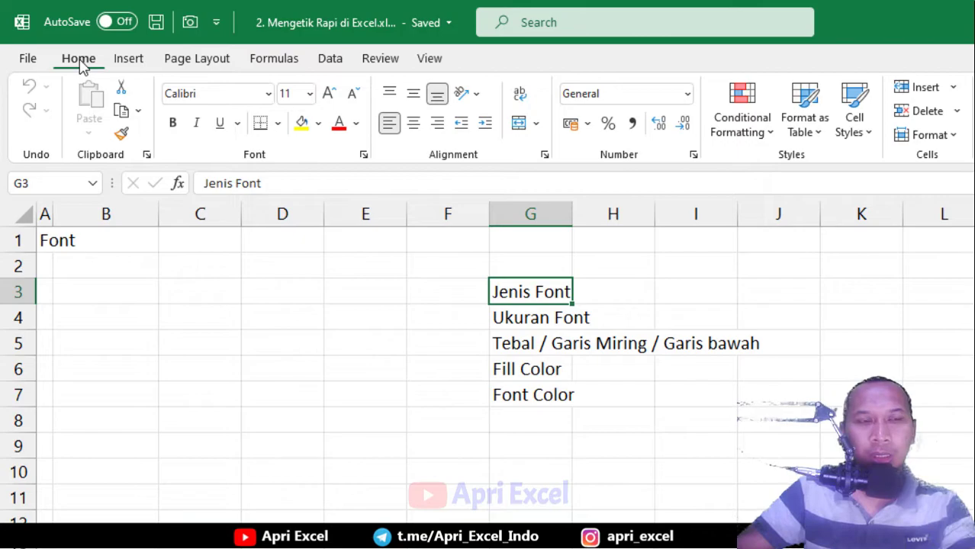
pyautogui.click(116, 59)
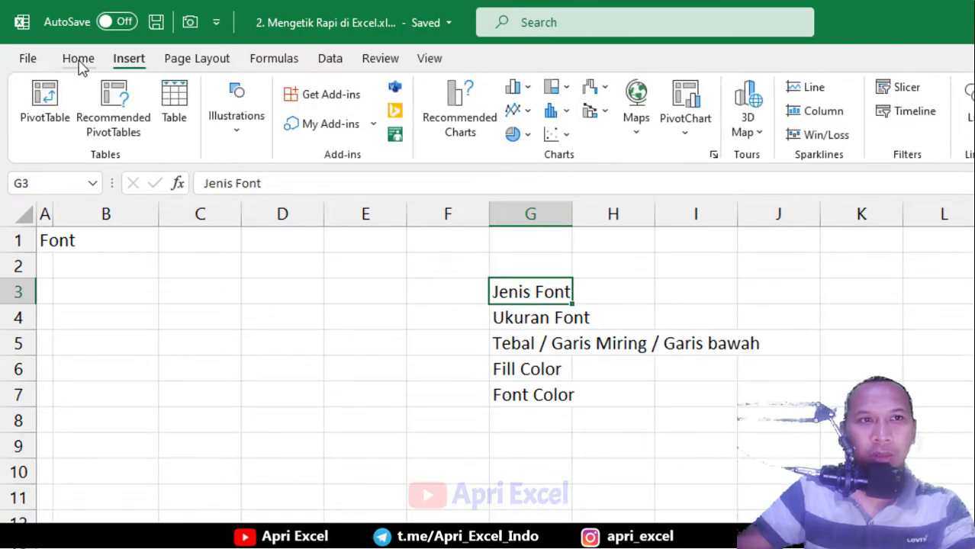
pyautogui.click(81, 65)
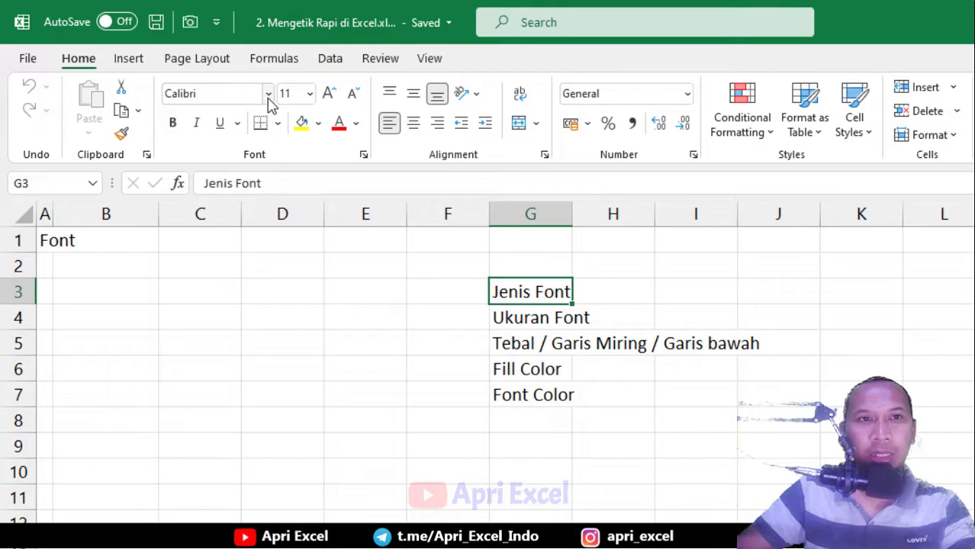
pyautogui.click(268, 94)
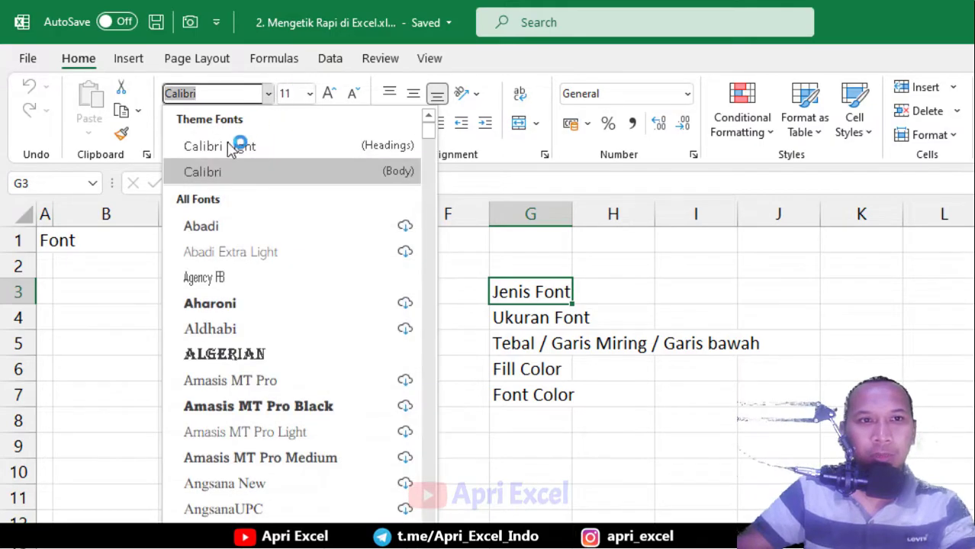
pyautogui.click(270, 358)
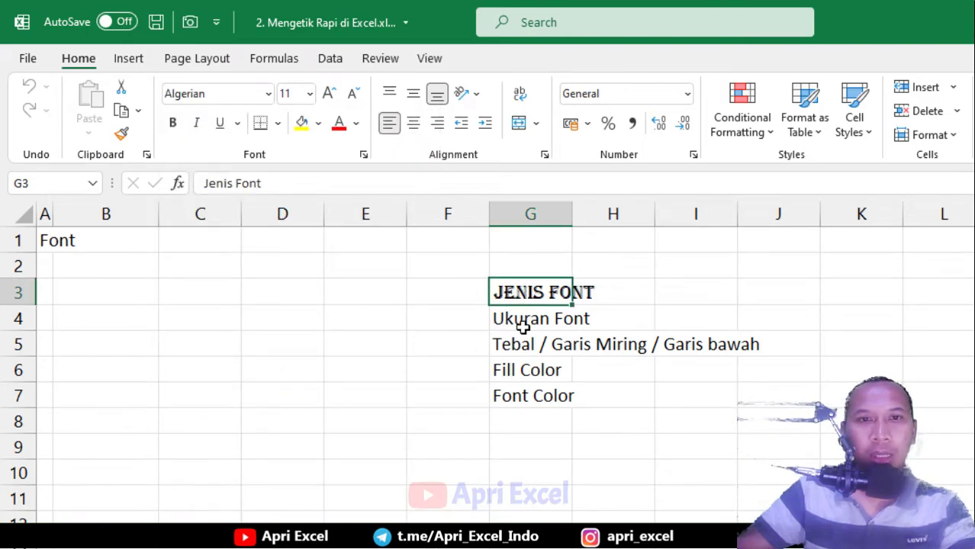
# Shrink the 'Ukuran Font' cell G4 to font size 8
pyautogui.click(509, 319)
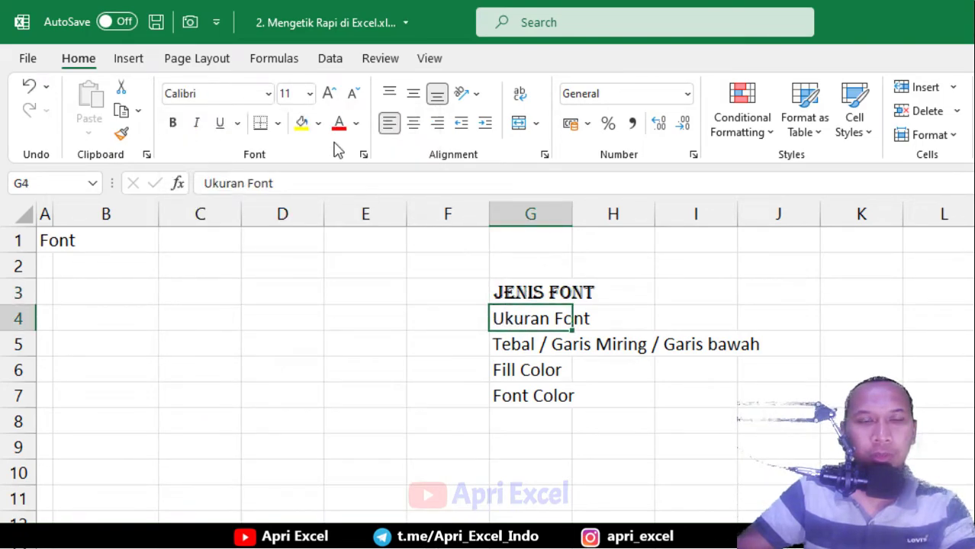
pyautogui.click(310, 94)
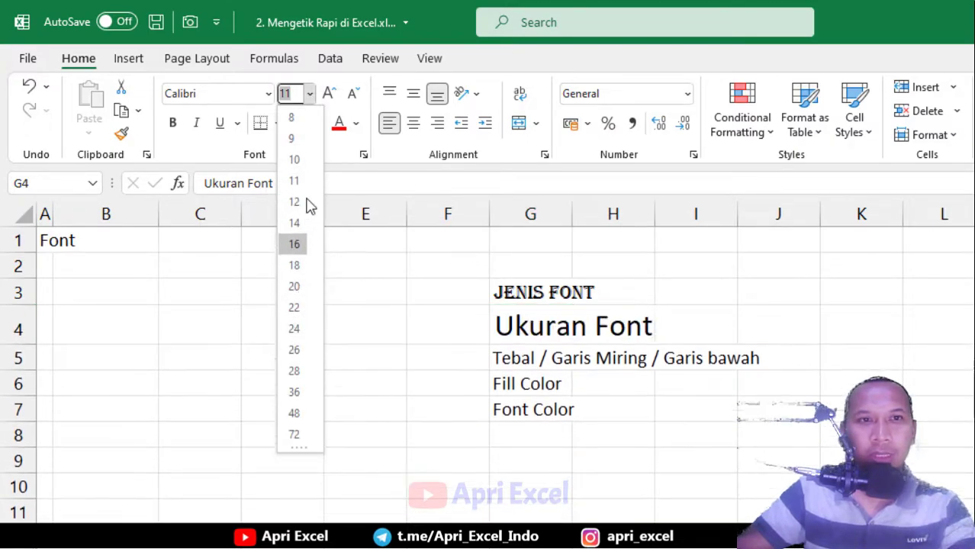
pyautogui.click(294, 118)
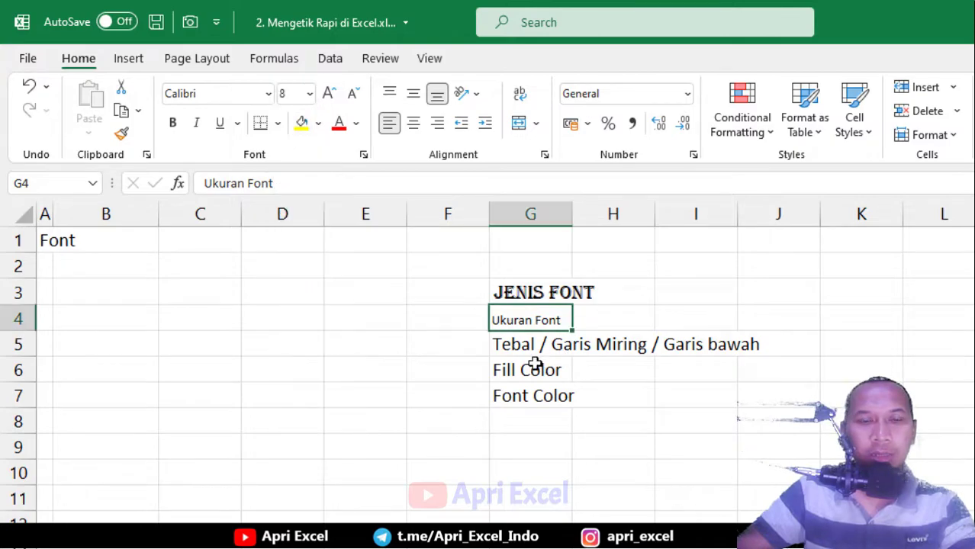
pyautogui.click(508, 341)
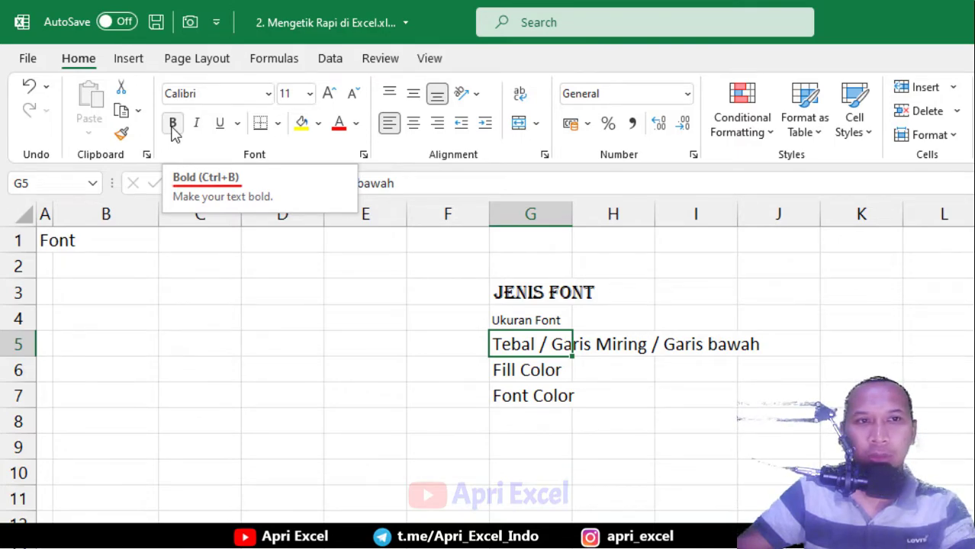
# Apply bold, italic and underline to 'Tebal / Garis Miring / Garis bawah' in G5
pyautogui.click(174, 134)
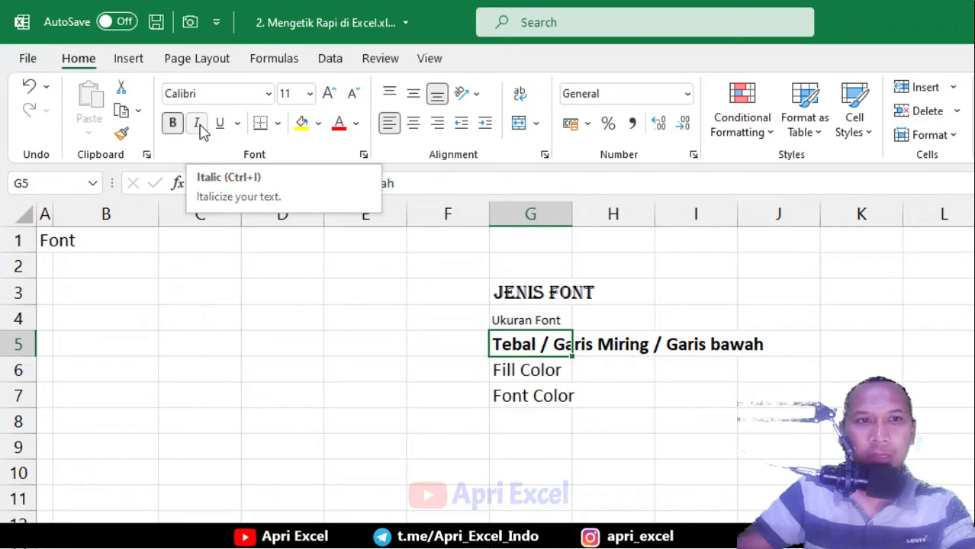
pyautogui.click(200, 128)
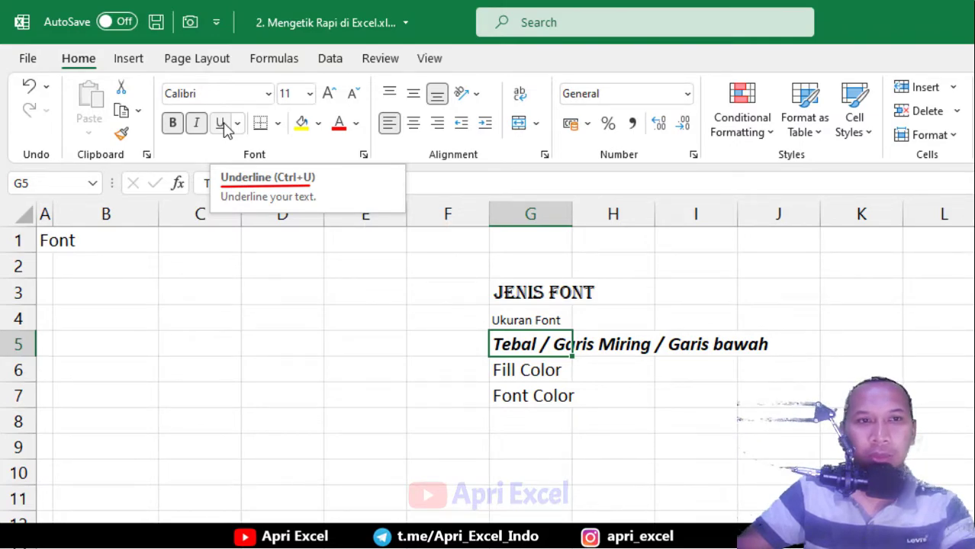
pyautogui.click(222, 124)
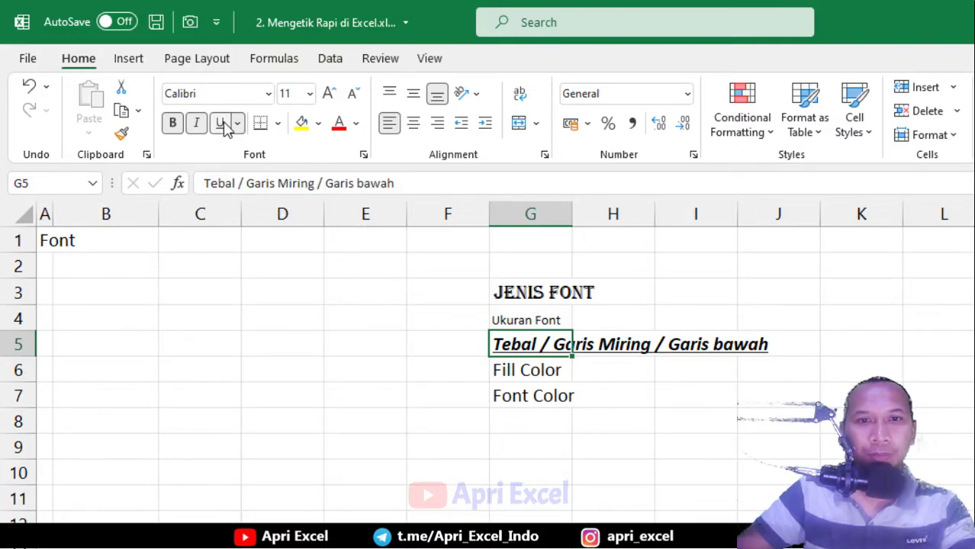
pyautogui.click(504, 373)
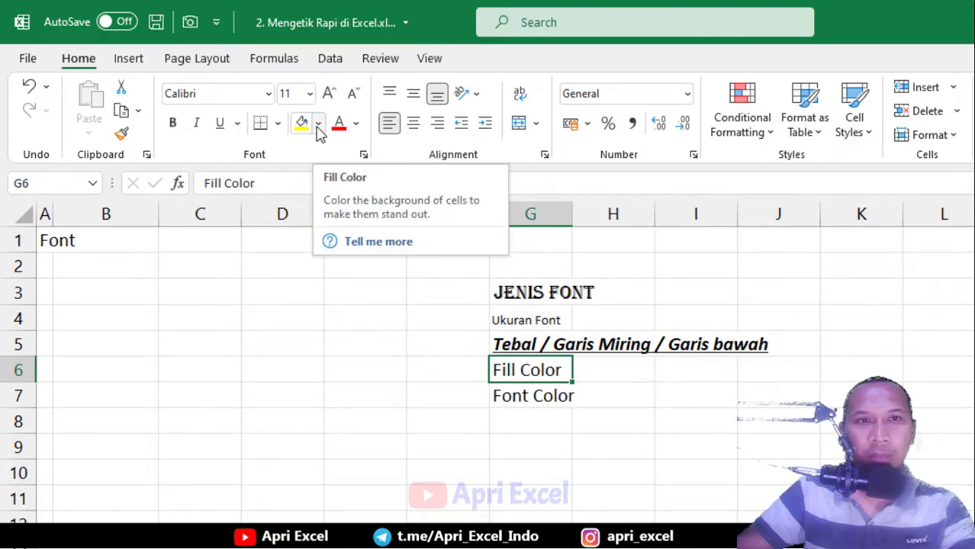
# Fill G6 with green and colour G7's text orange
pyautogui.click(319, 131)
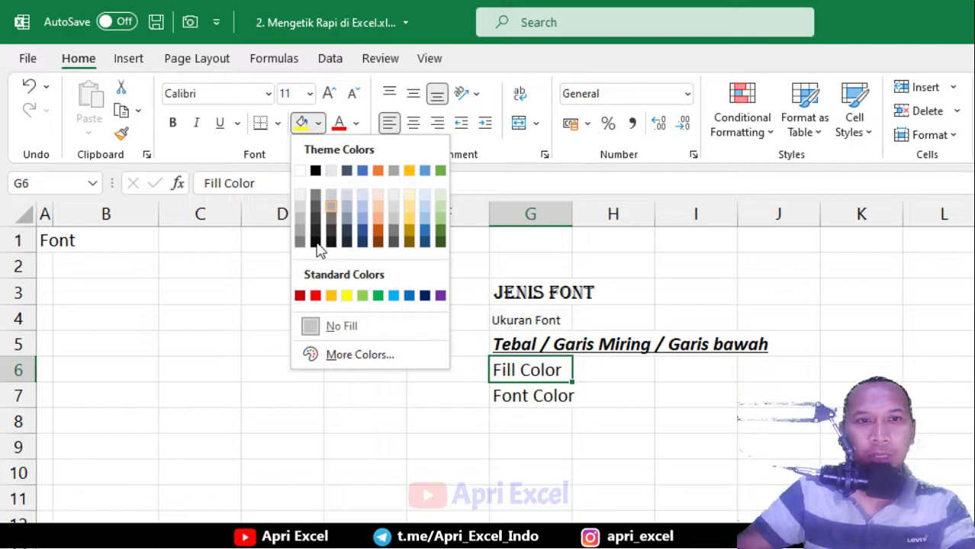
pyautogui.click(379, 299)
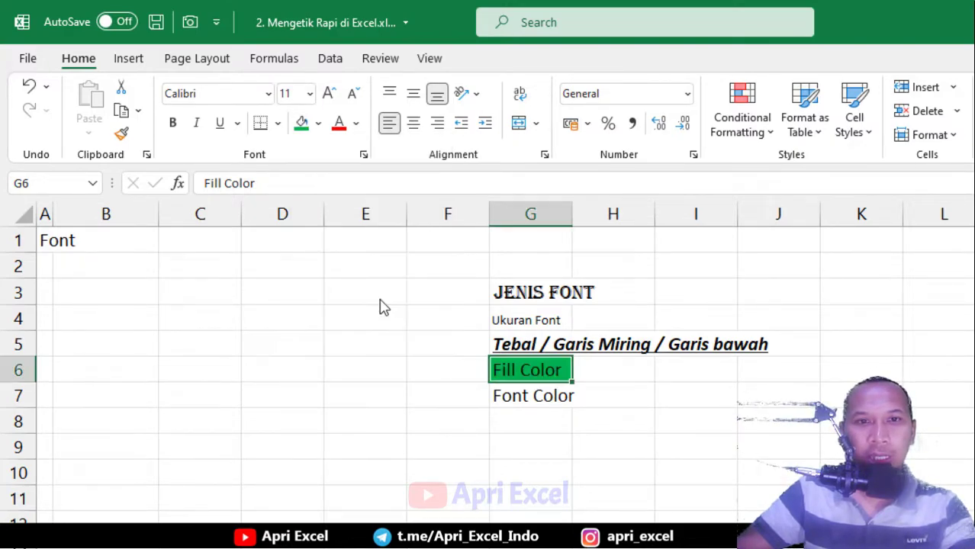
pyautogui.click(531, 399)
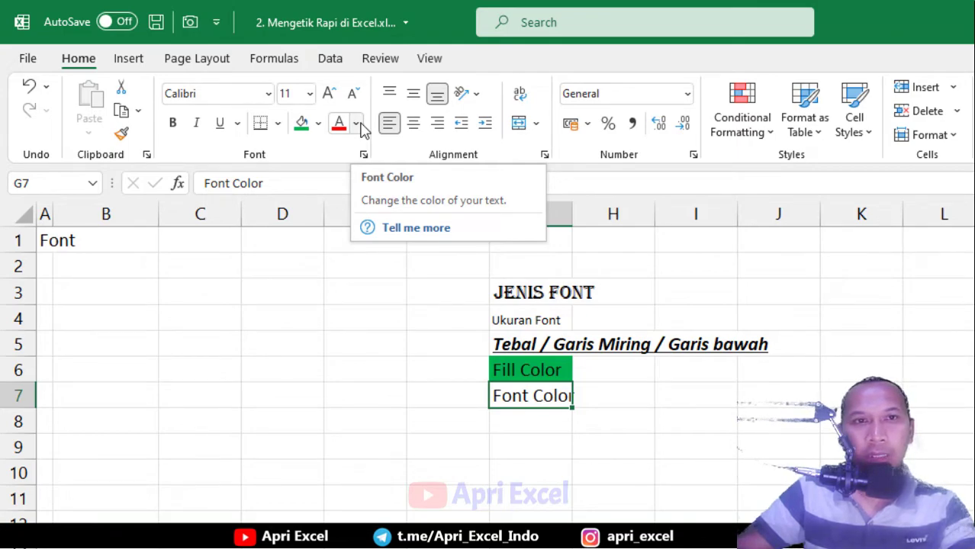
pyautogui.click(362, 125)
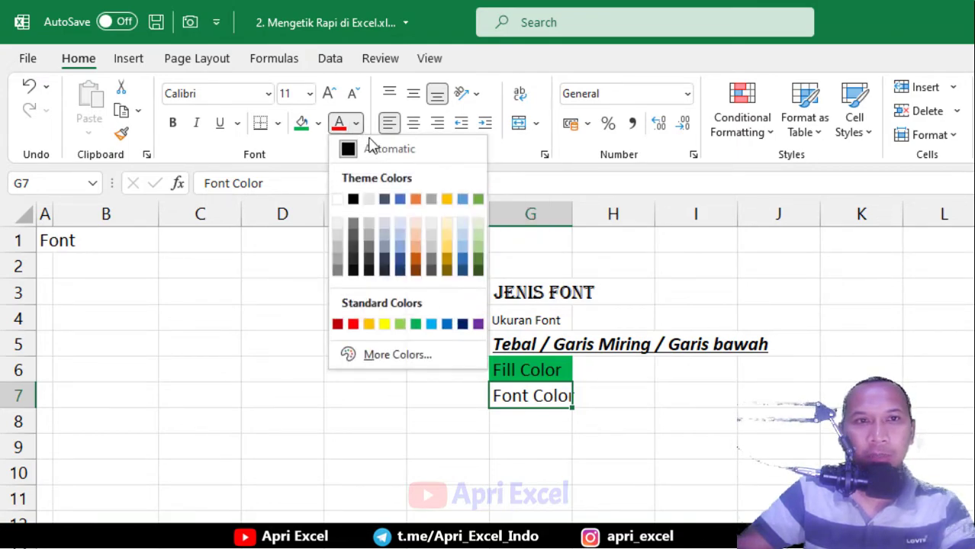
pyautogui.click(417, 201)
pyautogui.click(596, 405)
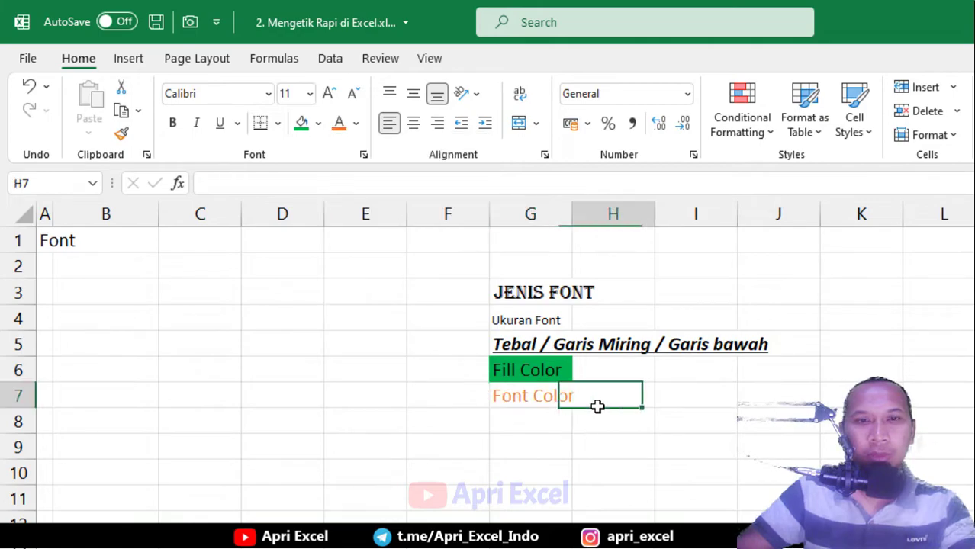
# Centre the G3:G7 text both horizontally and vertically
pyautogui.moveTo(522, 288); pyautogui.dragTo(523, 395)
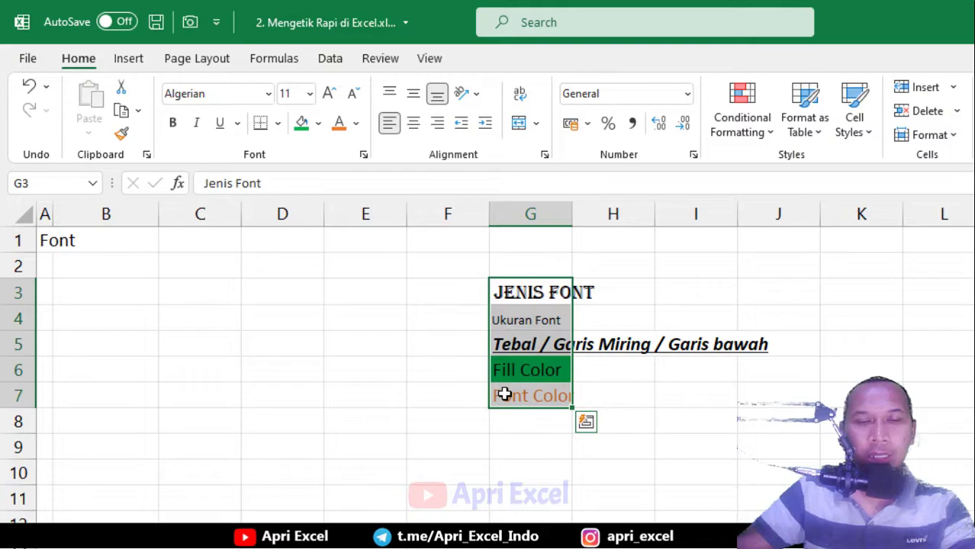
pyautogui.click(414, 126)
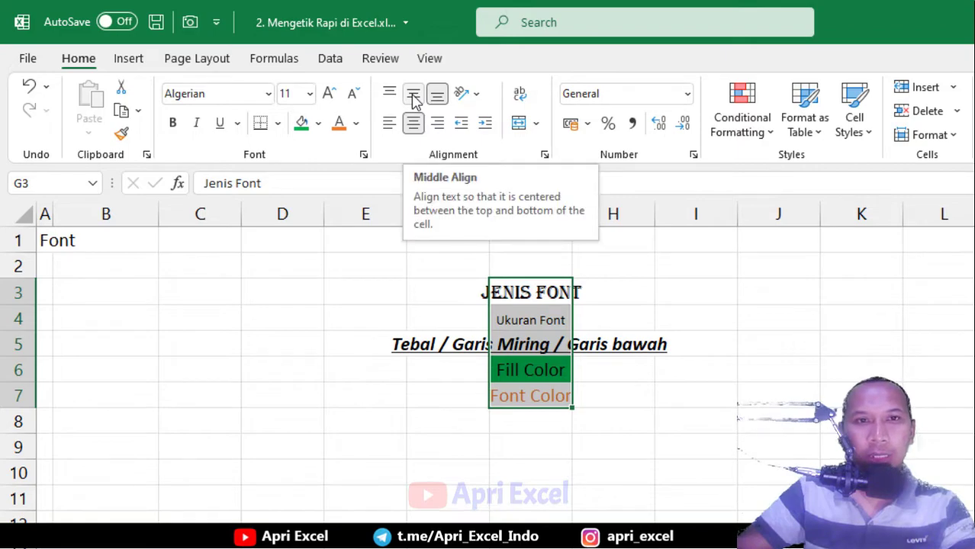
pyautogui.click(413, 96)
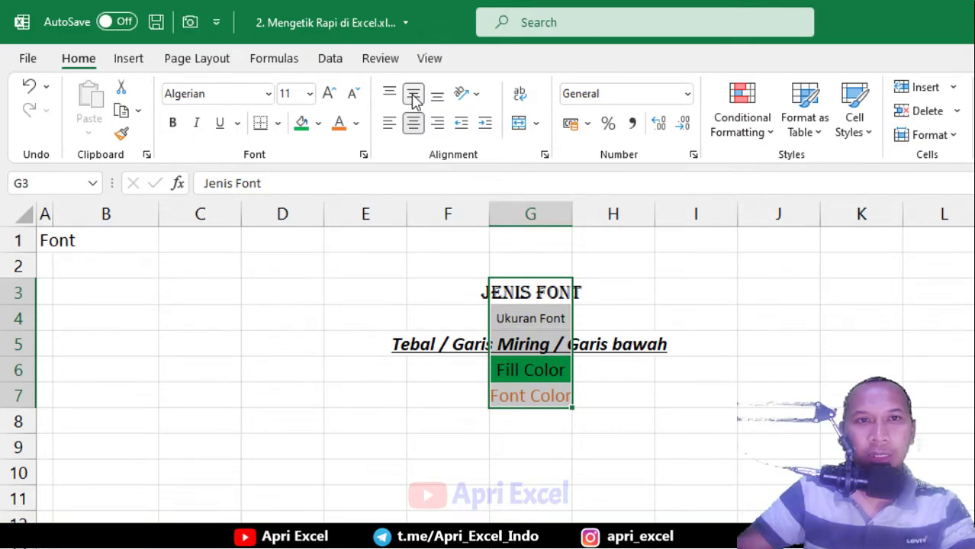
pyautogui.click(602, 282)
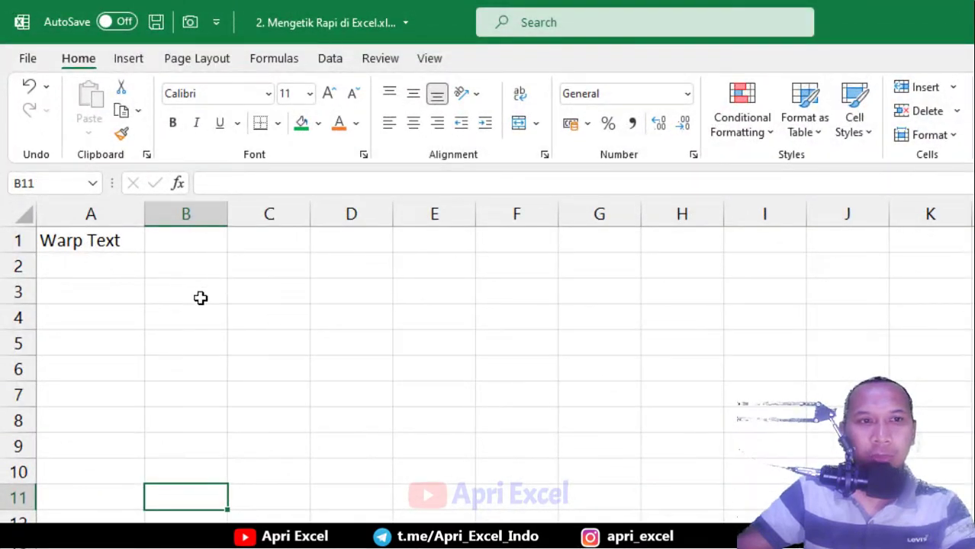
# Enter 'belajar excel untuk pemula' in B3 on the Warp Text sheet
pyautogui.click(199, 298)
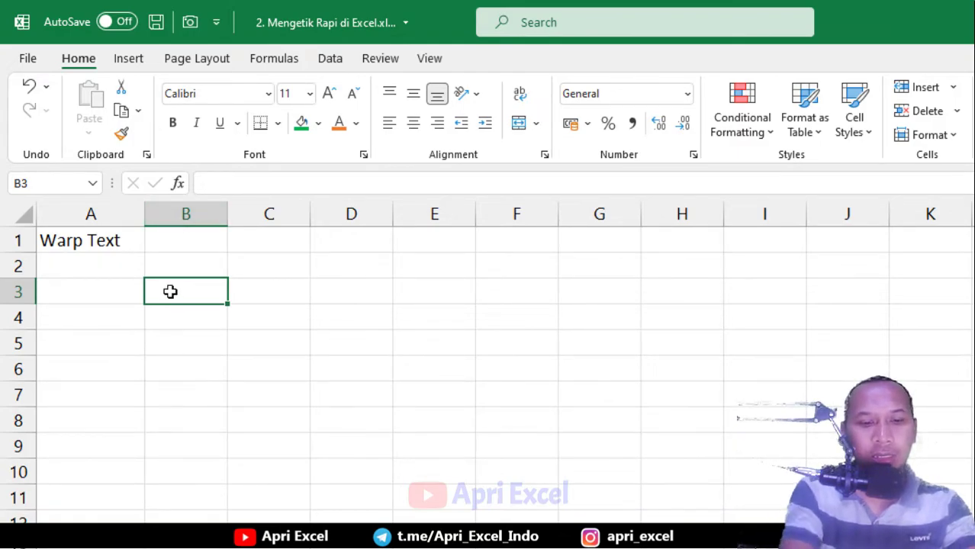
pyautogui.write('belajar ')
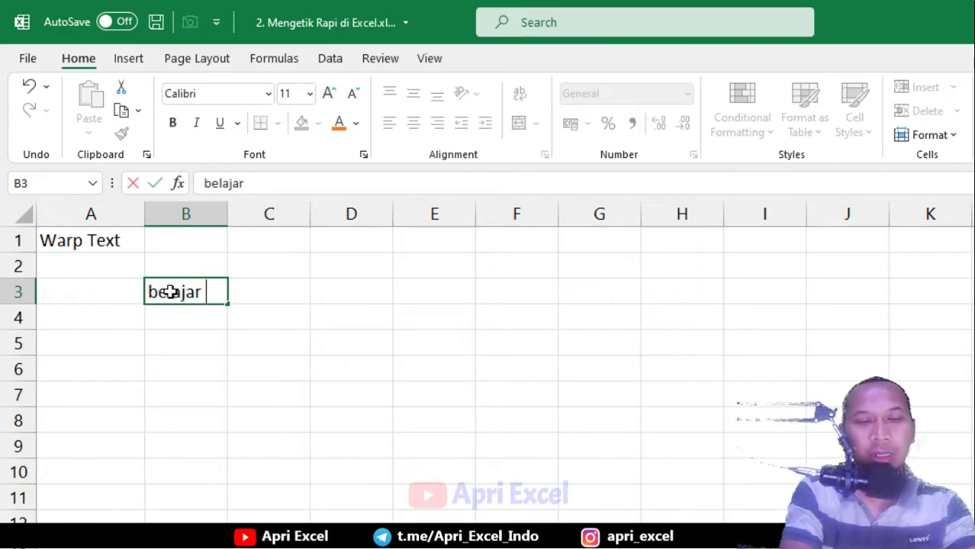
pyautogui.write('excel ')
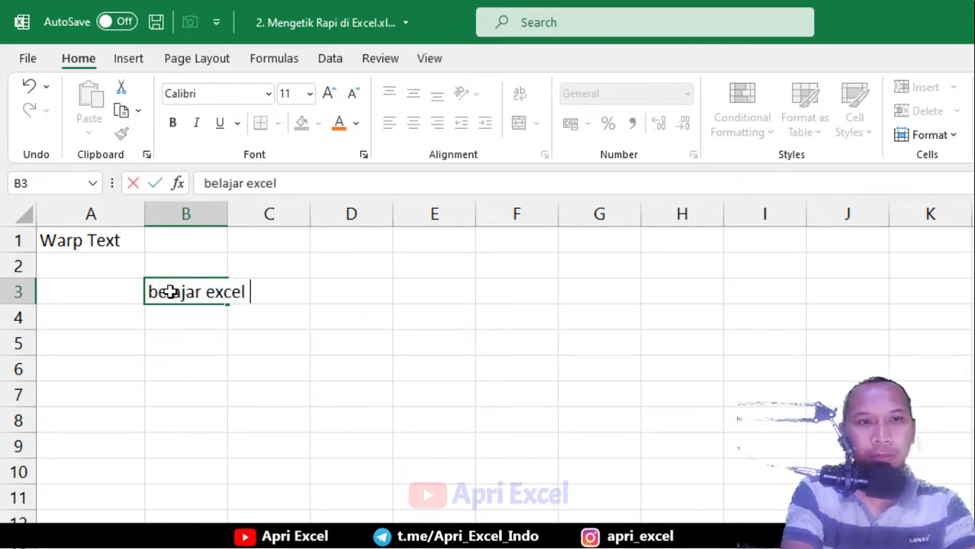
pyautogui.write('untuk pemula')
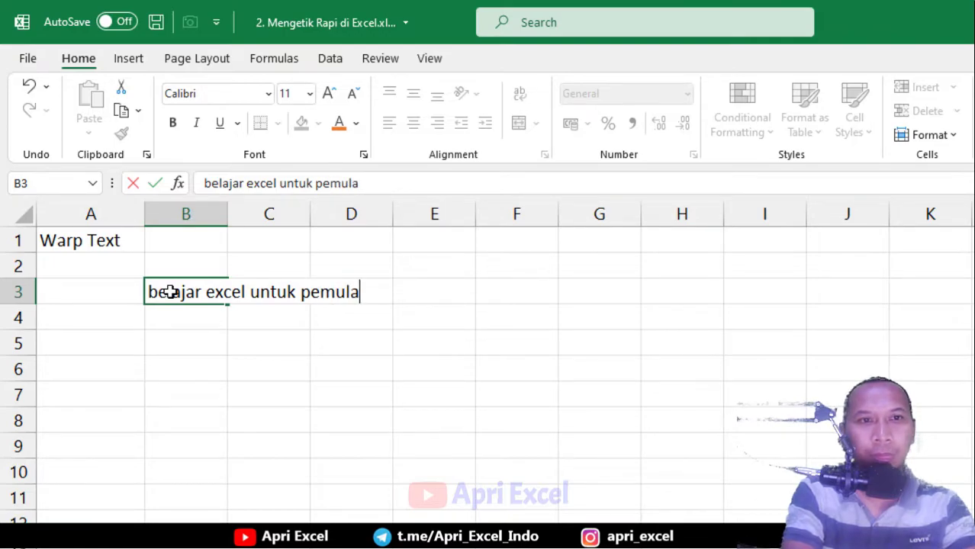
pyautogui.press('Return')
# Open B3 for editing and leave its text unchanged as one long line
pyautogui.click(194, 290)
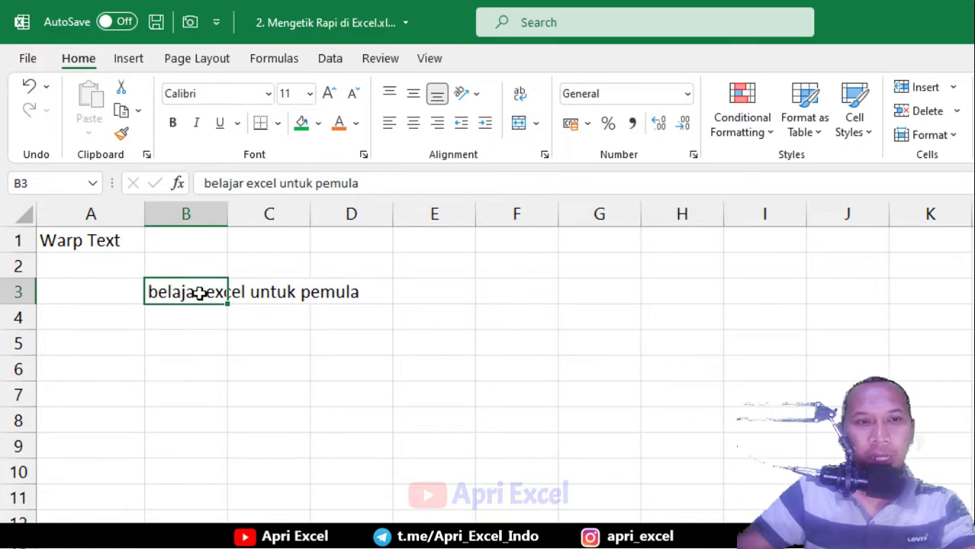
pyautogui.doubleClick(198, 292)
pyautogui.click(253, 293)
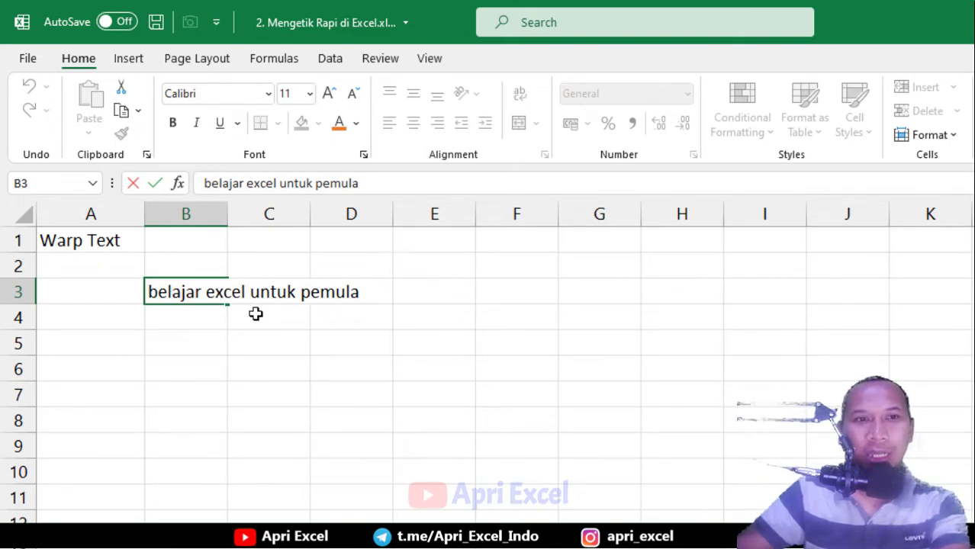
pyautogui.press('Return')
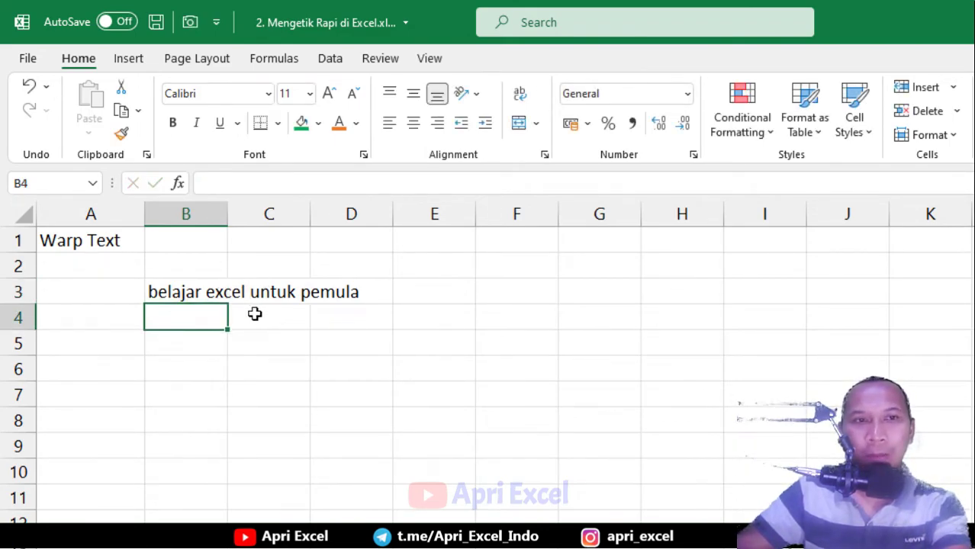
# Turn on Wrap Text for B3, widen column B and shorten row 3 to fit two lines
pyautogui.click(213, 292)
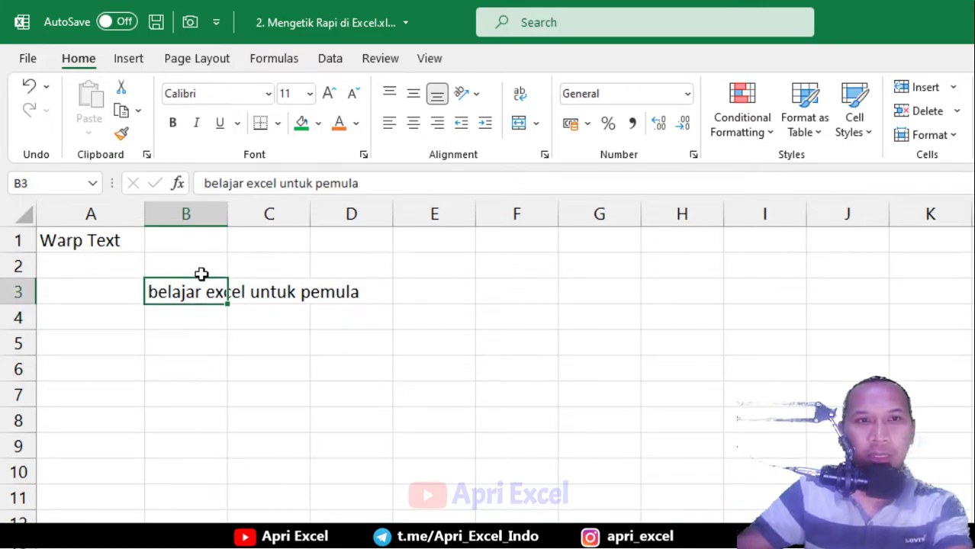
pyautogui.click(521, 95)
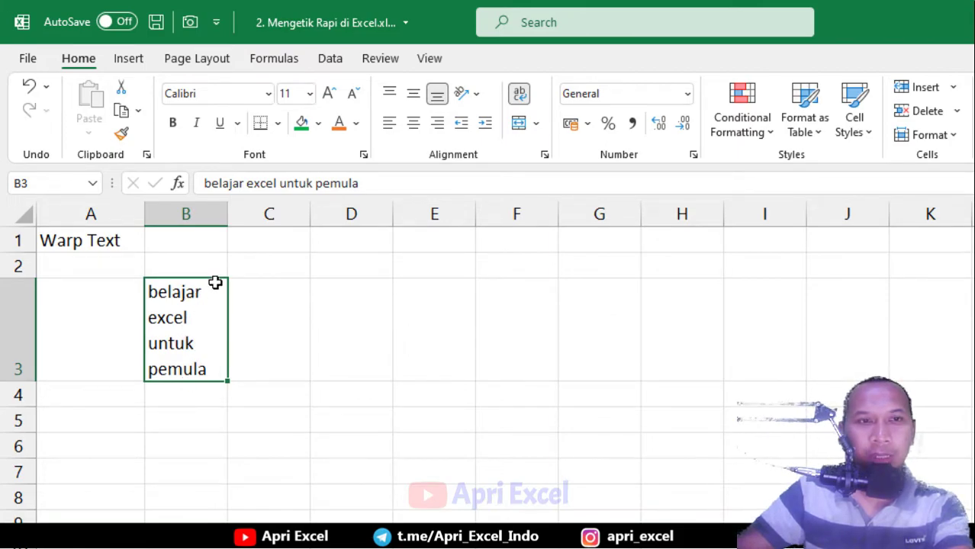
pyautogui.moveTo(225, 213); pyautogui.dragTo(267, 212)
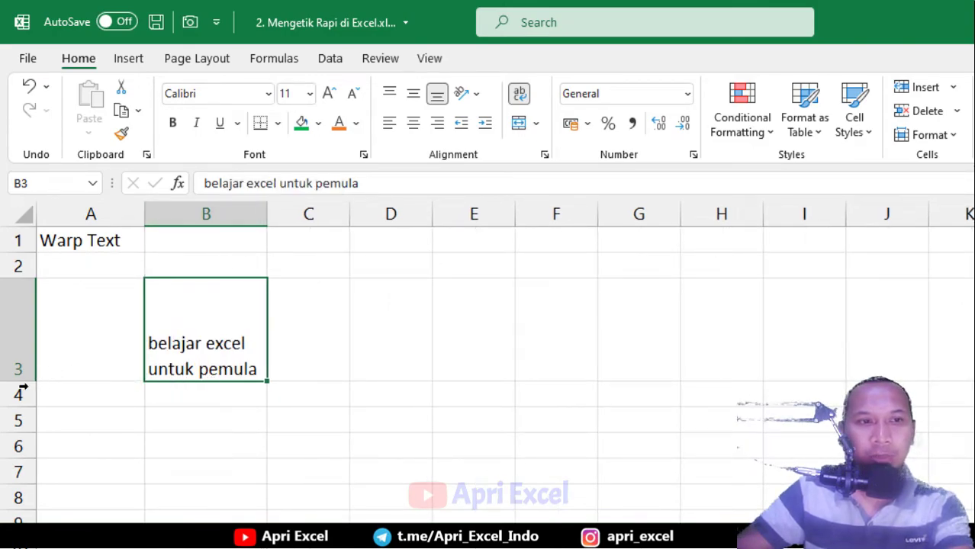
pyautogui.moveTo(21, 381); pyautogui.dragTo(18, 339)
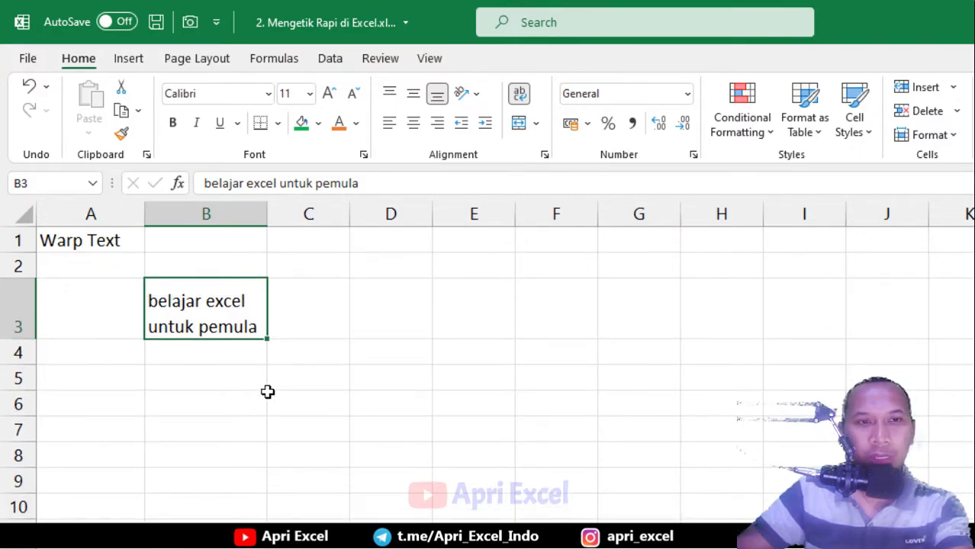
pyautogui.click(221, 360)
# Enter 'belajar' and 'excel untuk pemula' in B5 on separate lines using Alt+Enter
pyautogui.doubleClick(218, 385)
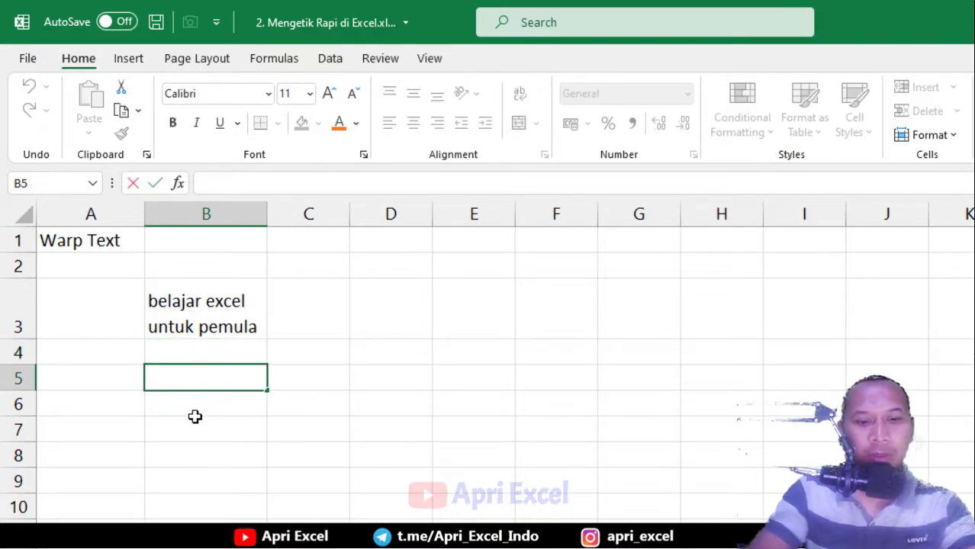
pyautogui.write('belajar')
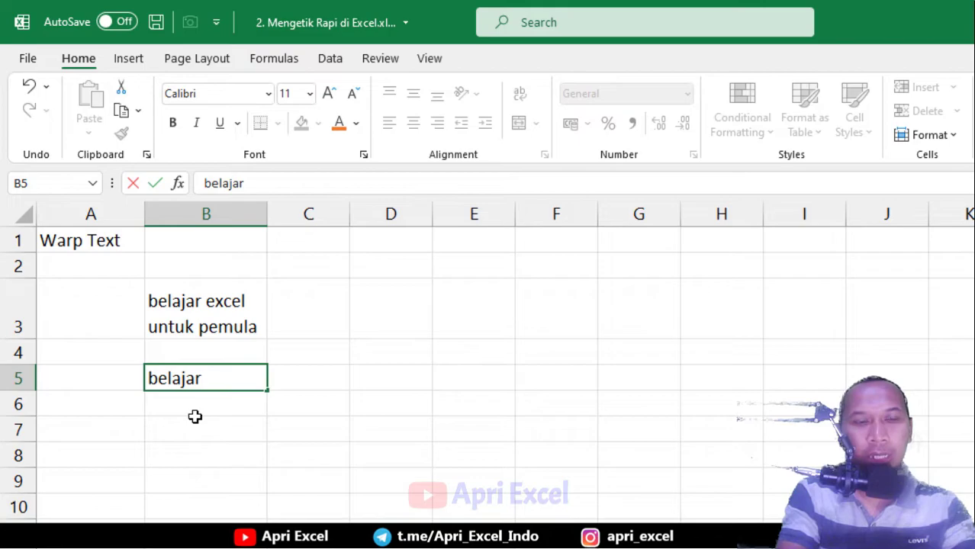
pyautogui.hotkey('alt', 'Return')
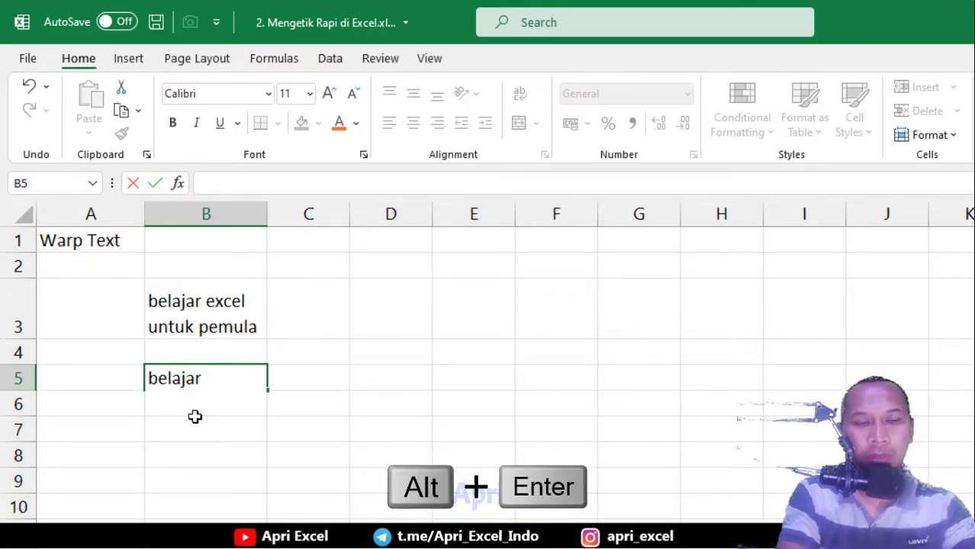
pyautogui.write('ex')
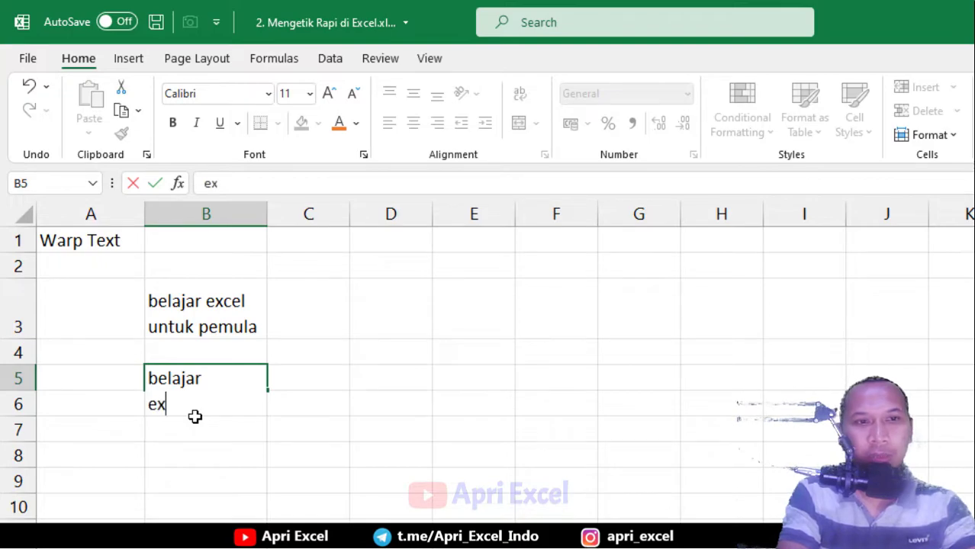
pyautogui.write('cel untuk pemula')
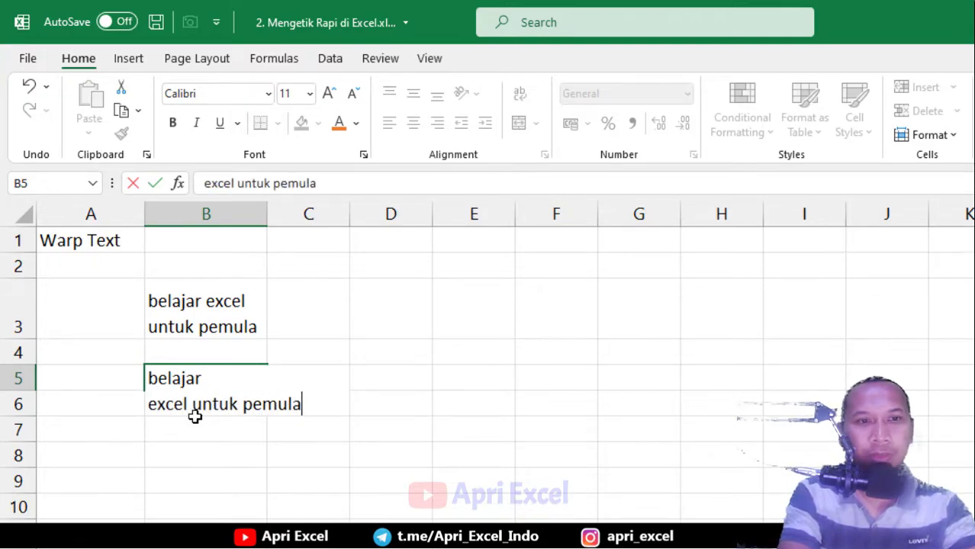
pyautogui.press('Return')
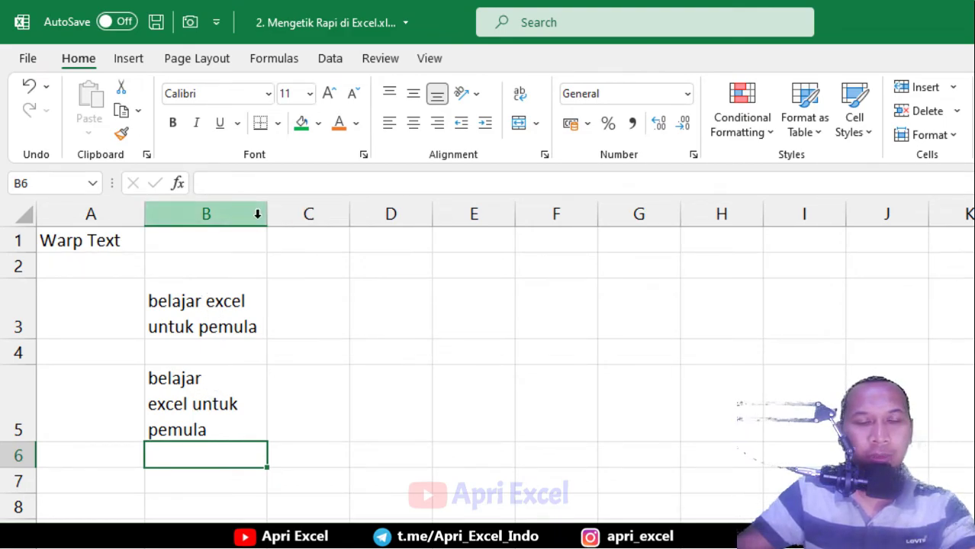
pyautogui.moveTo(266, 213); pyautogui.dragTo(305, 216)
# Enter 'belajar excel' in B3 and a person's name in C3, then select columns B and C
pyautogui.click(187, 423)
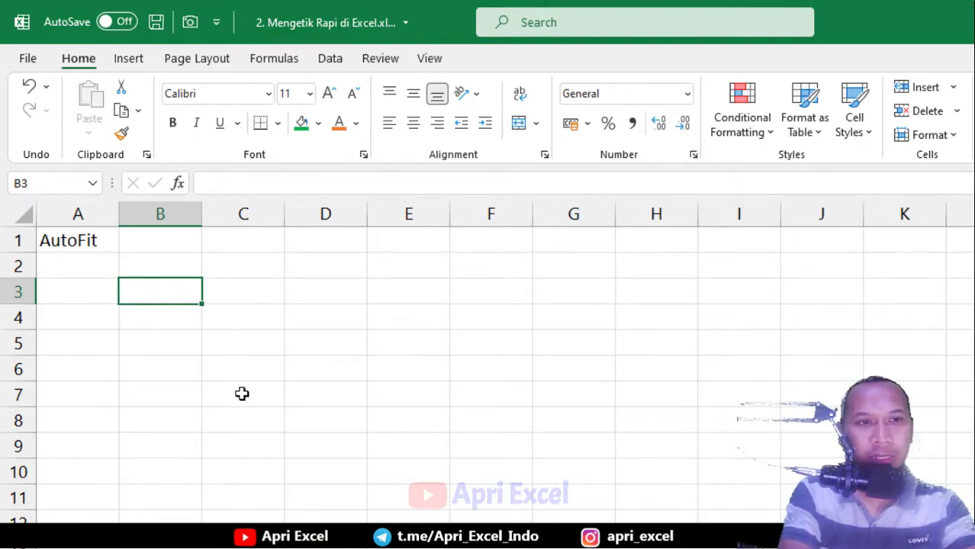
pyautogui.write('belajar excel')
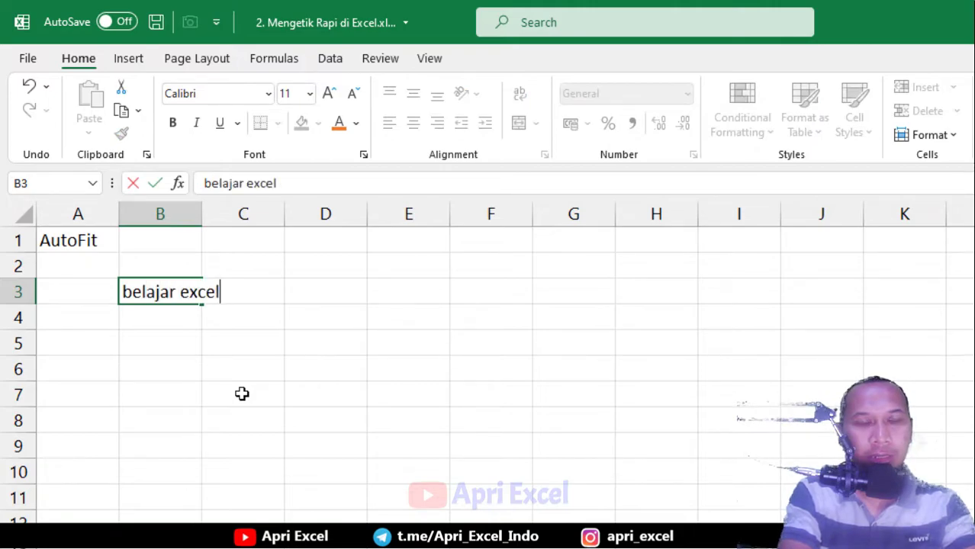
pyautogui.press('Tab')
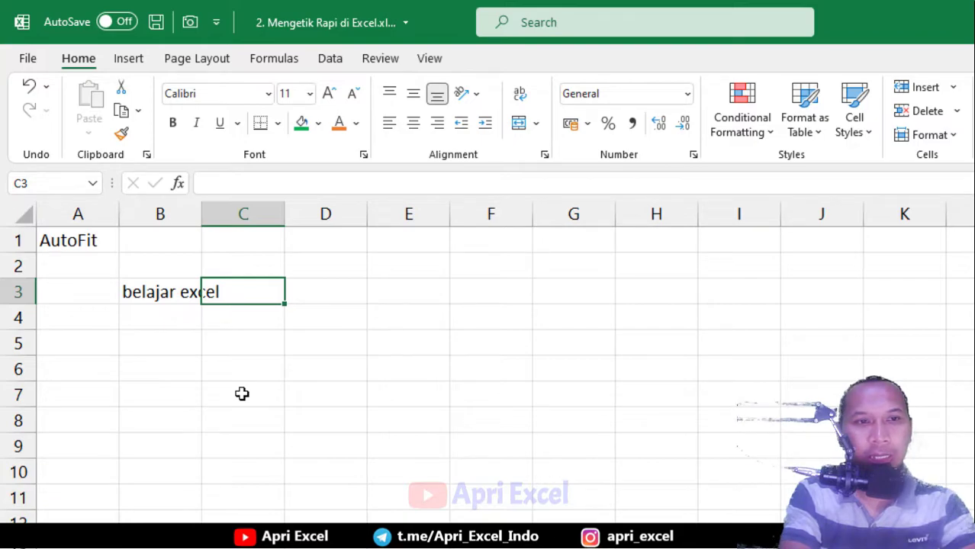
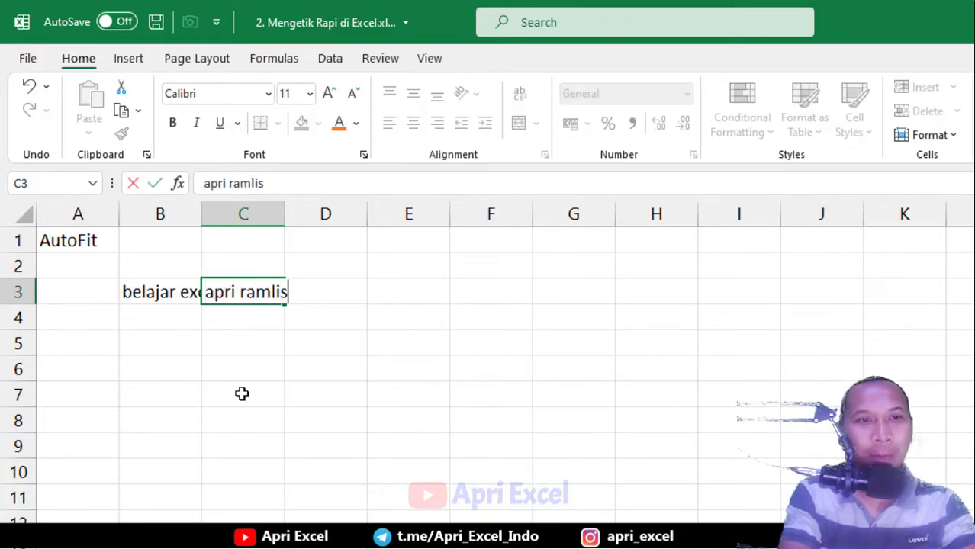
pyautogui.press('Return')
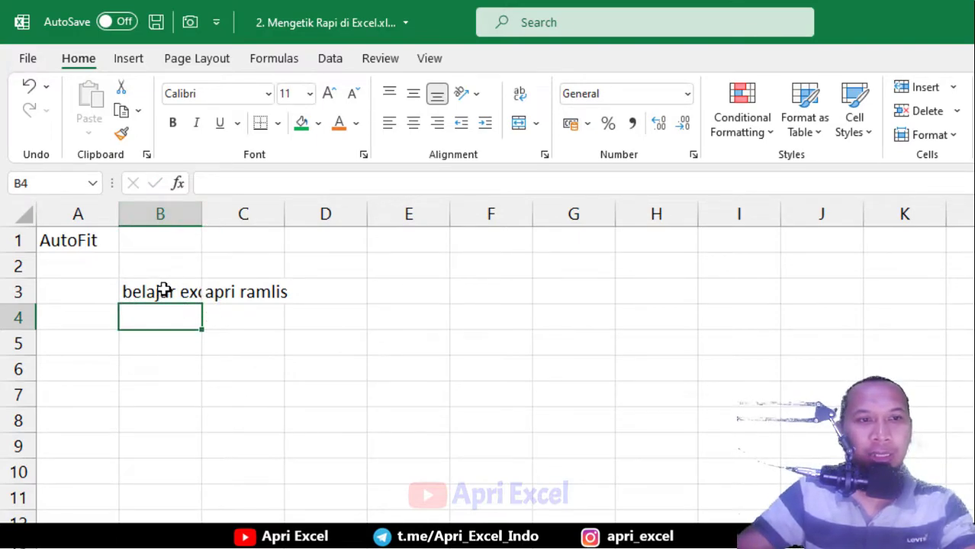
pyautogui.click(212, 292)
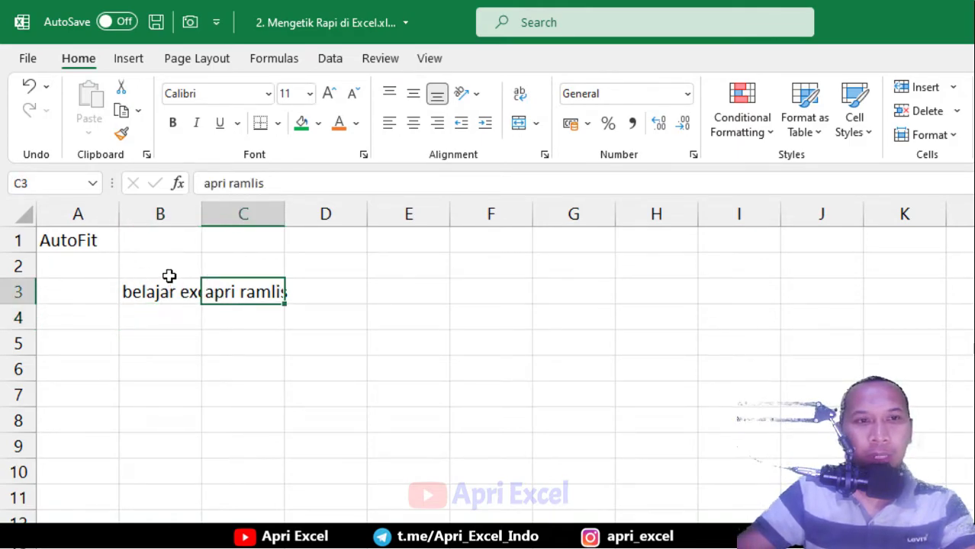
pyautogui.moveTo(160, 214); pyautogui.dragTo(237, 216)
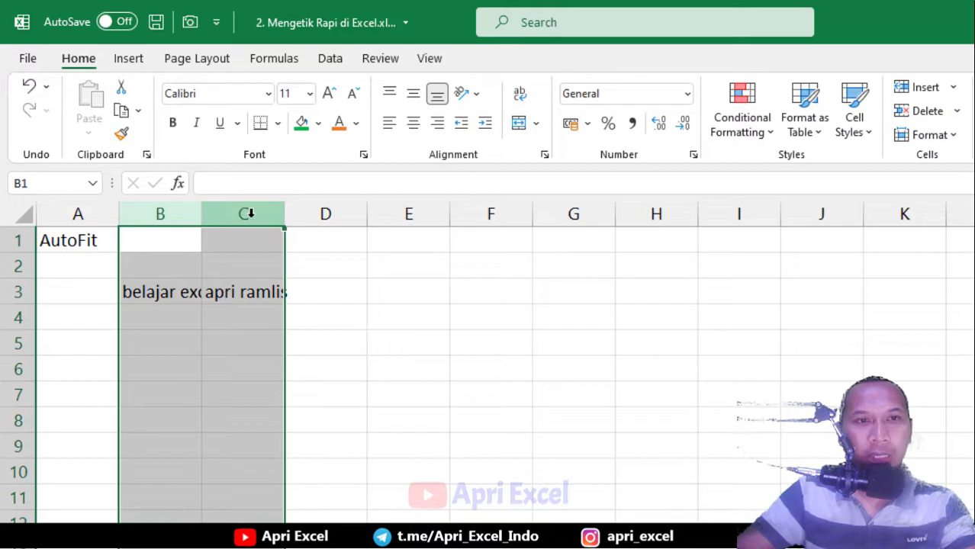
# AutoFit columns B and C to their contents
pyautogui.doubleClick(284, 213)
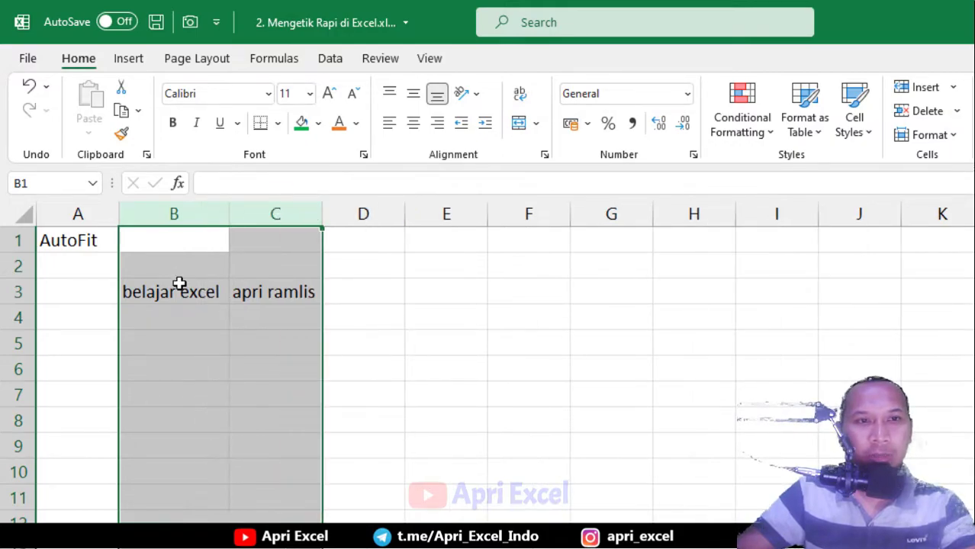
pyautogui.doubleClick(182, 291)
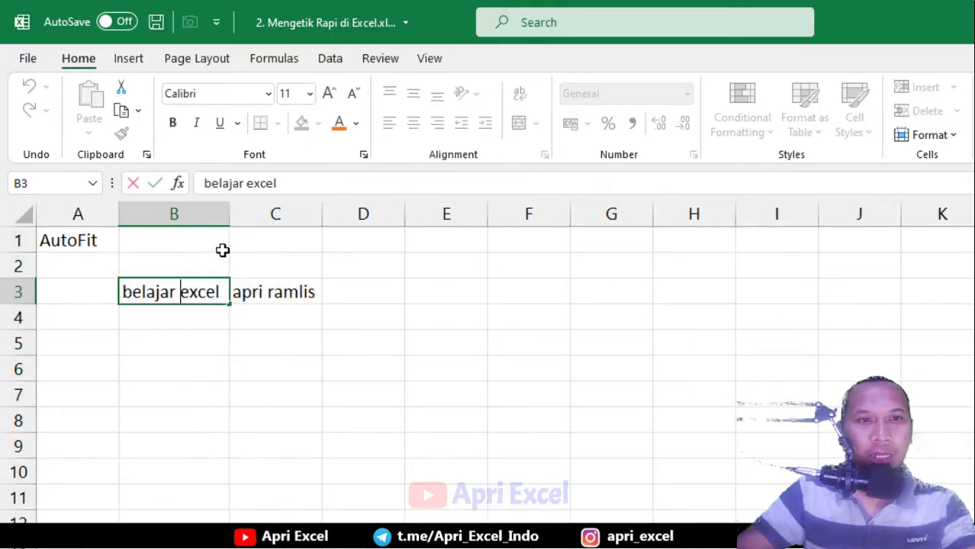
pyautogui.press('Return')
# Wrap B3's text, narrow column B to about 86 pixels, and autofit row 3
pyautogui.click(202, 290)
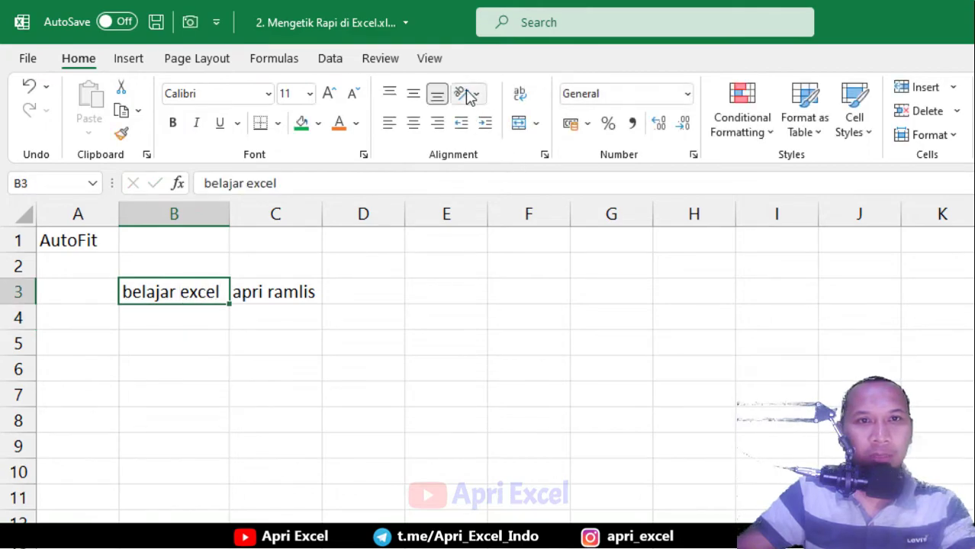
pyautogui.click(519, 93)
pyautogui.moveTo(227, 212); pyautogui.dragTo(187, 213)
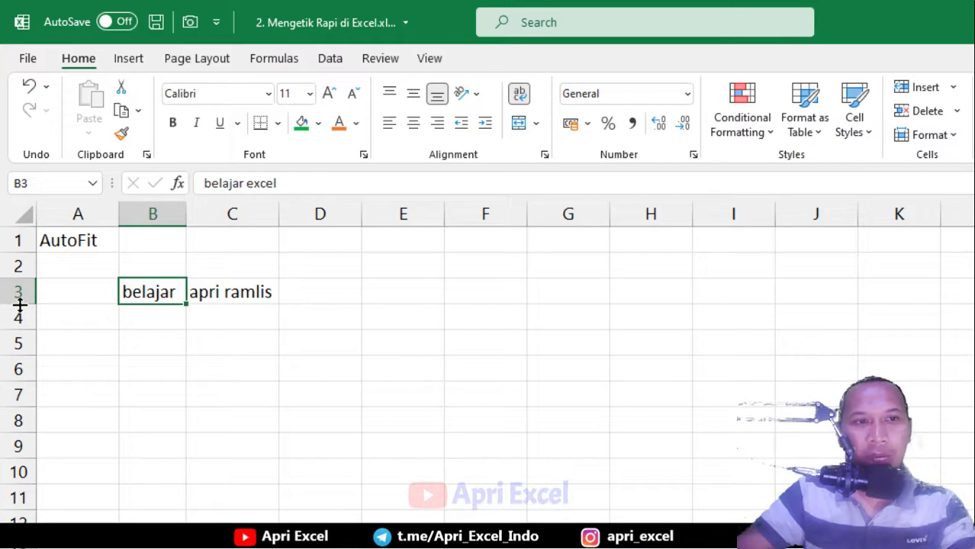
pyautogui.doubleClick(20, 304)
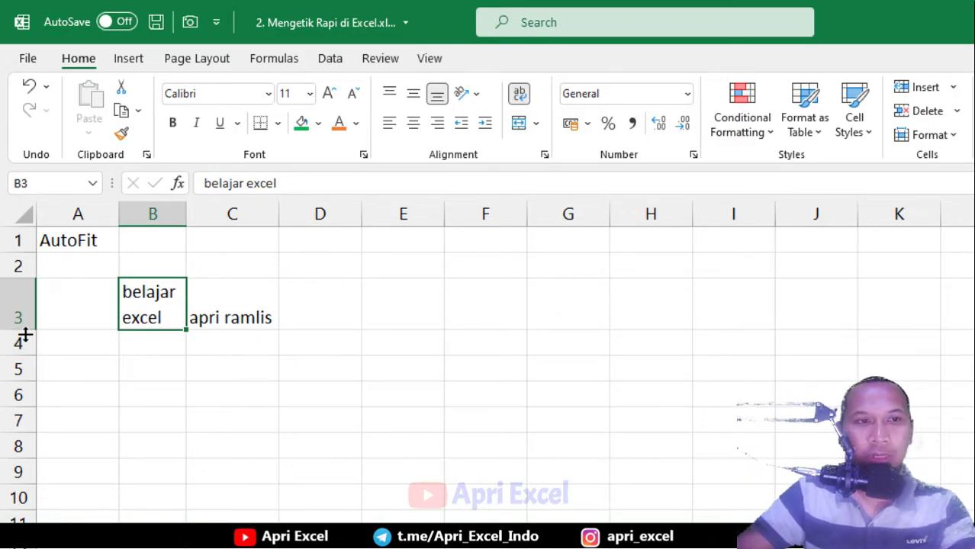
pyautogui.moveTo(18, 316); pyautogui.dragTo(15, 519)
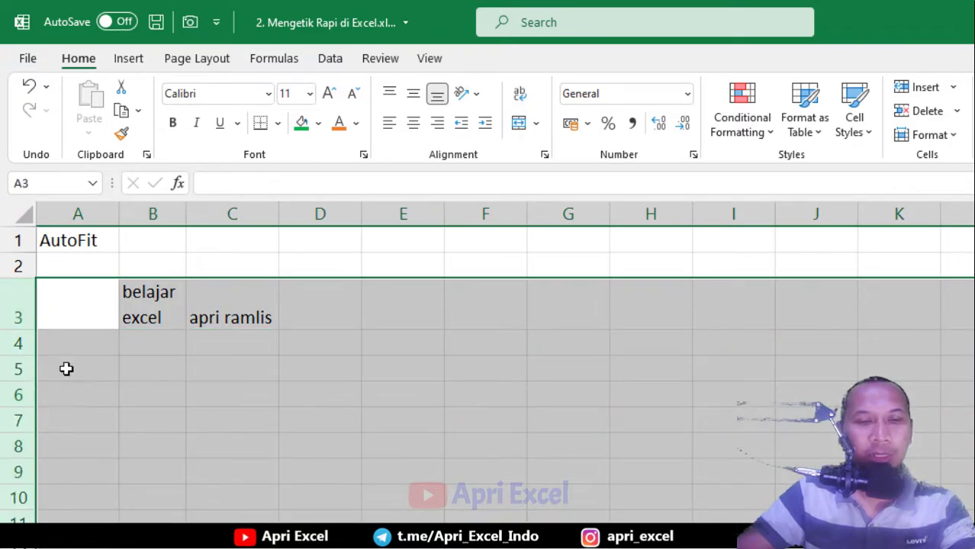
pyautogui.click(200, 380)
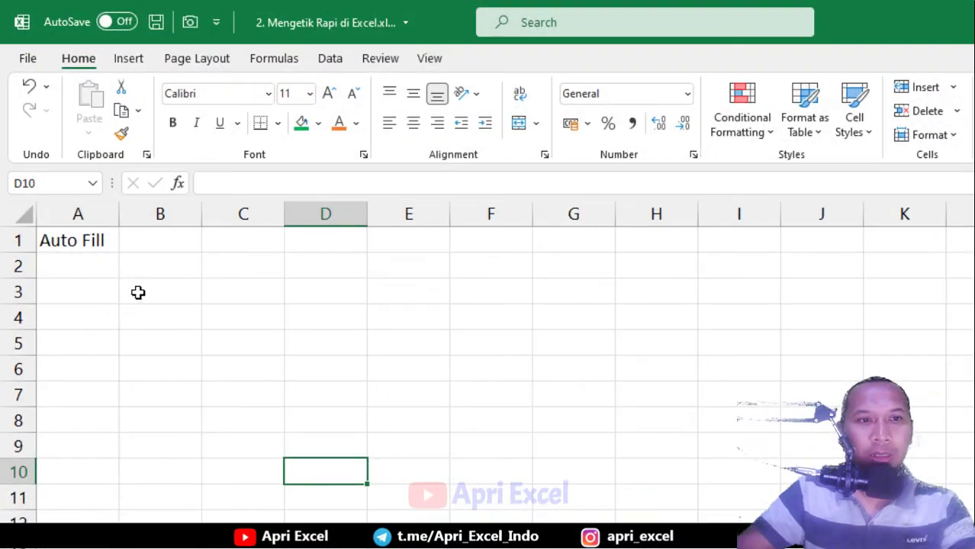
# Type 1 to 5 down column B from B3, then clear 3, 4 and 5
pyautogui.click(138, 293)
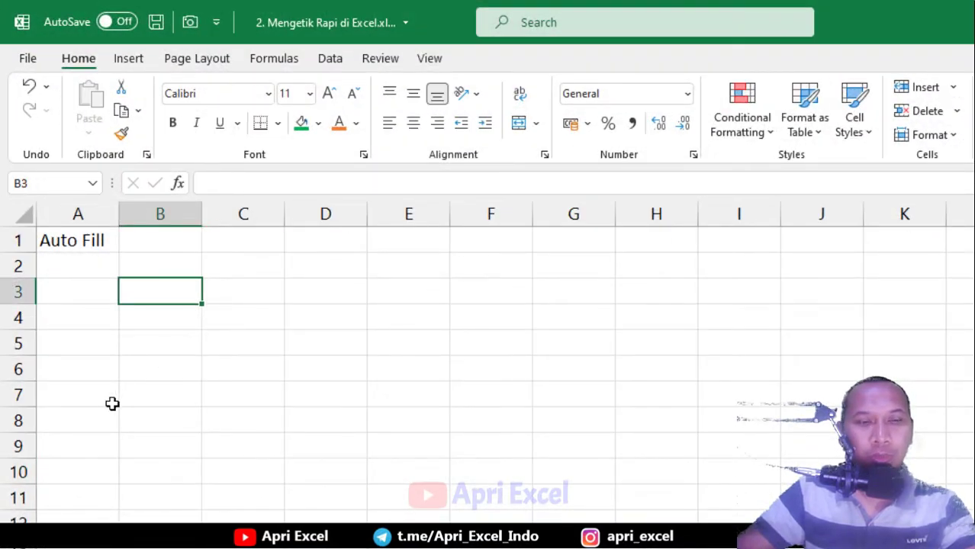
pyautogui.write('1')
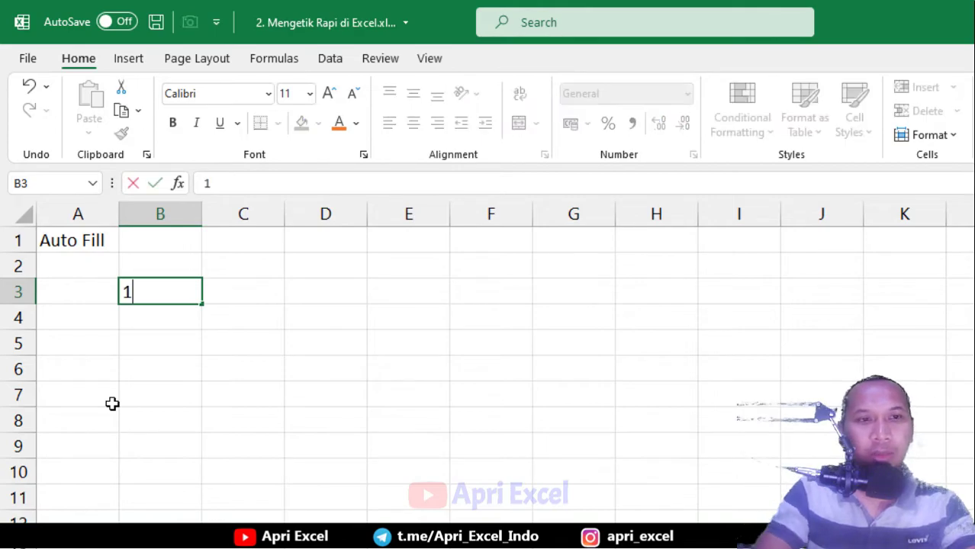
pyautogui.press('Return')
pyautogui.write('2')
pyautogui.press('Return')
pyautogui.write('3')
pyautogui.press('Return')
pyautogui.write('4')
pyautogui.press('Return')
pyautogui.write('5')
pyautogui.press('Return')
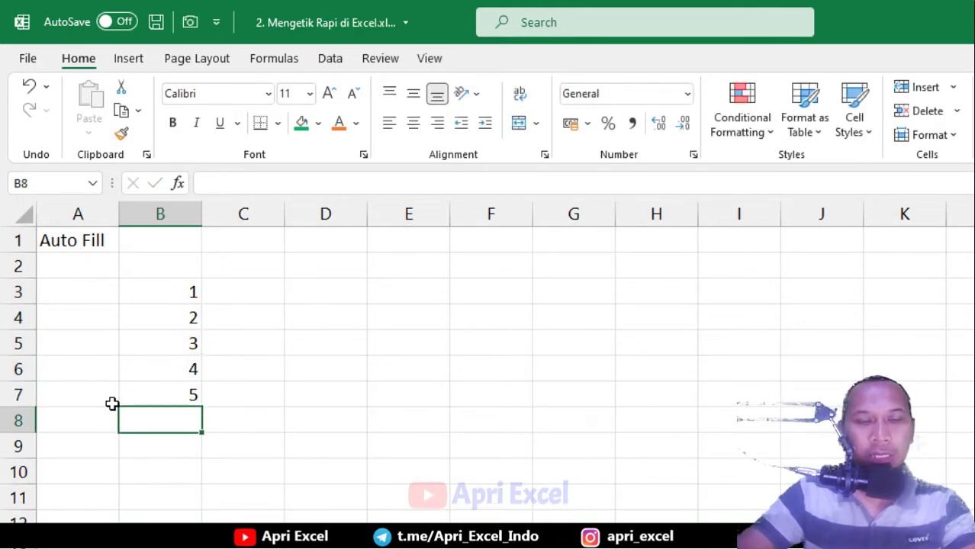
pyautogui.moveTo(171, 350); pyautogui.dragTo(184, 394)
pyautogui.press('Delete')
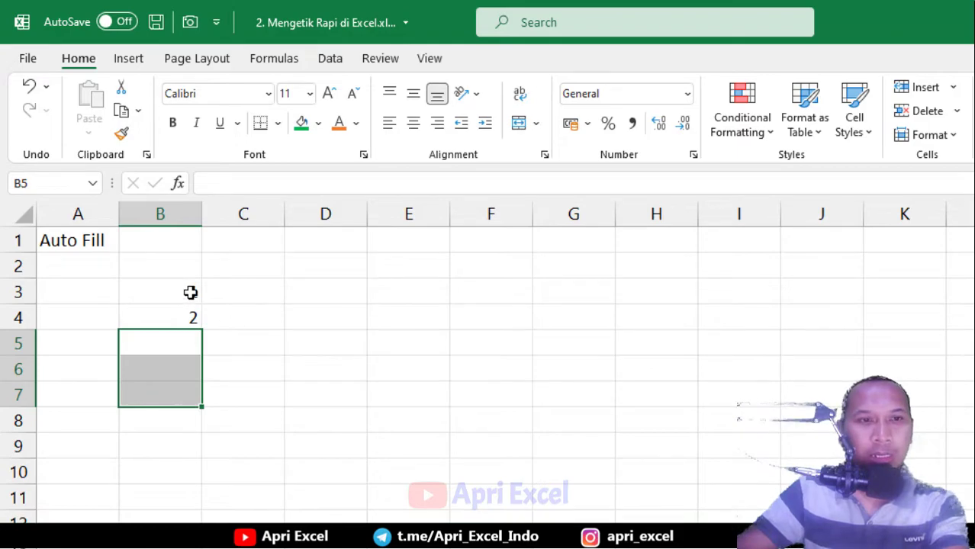
# Extend the 1, 2 pair in B3:B4 down to row 12 as a number series
pyautogui.moveTo(190, 290); pyautogui.dragTo(187, 313)
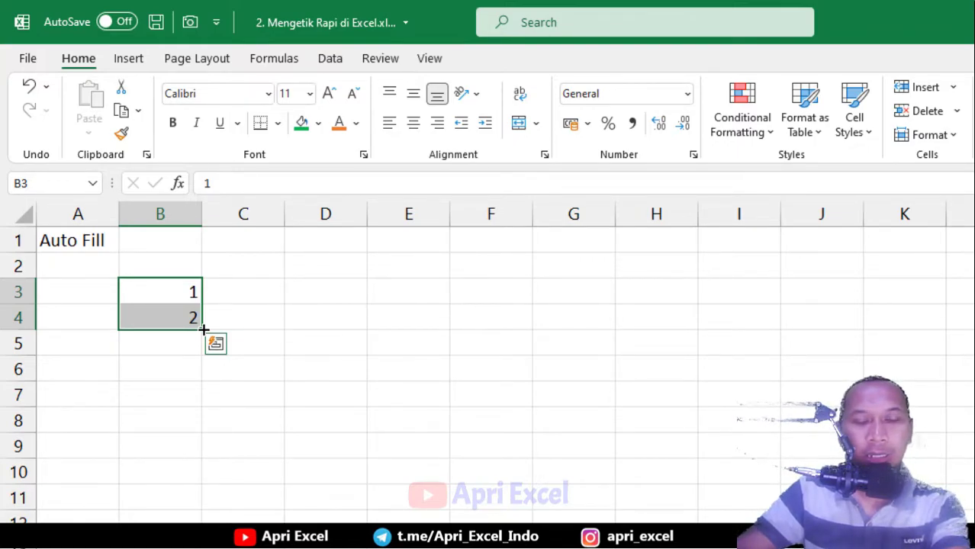
pyautogui.moveTo(204, 330); pyautogui.dragTo(183, 526)
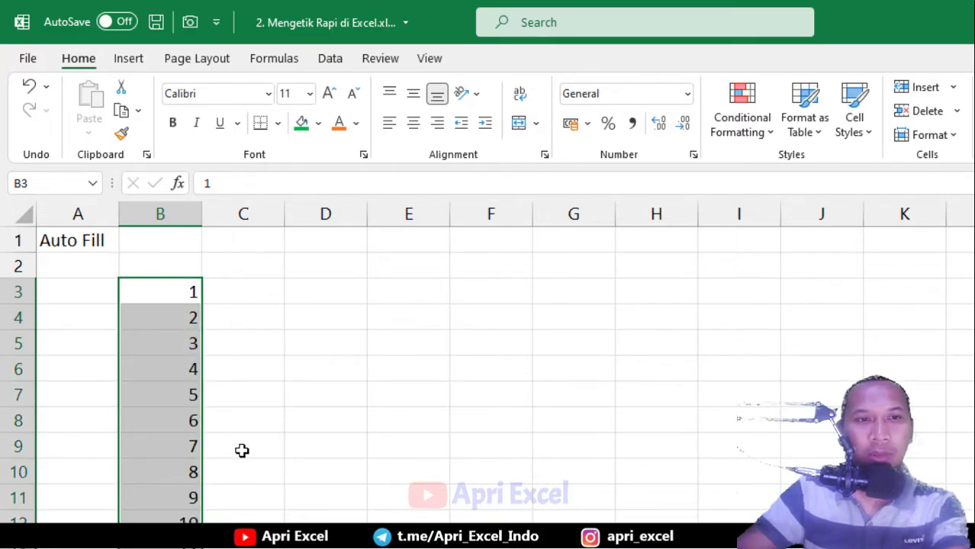
pyautogui.click(317, 292)
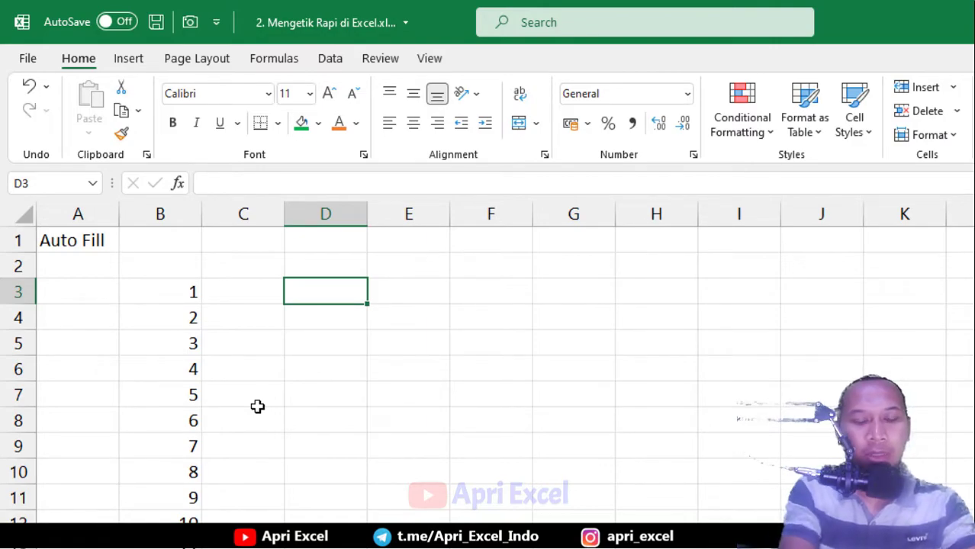
# Fill column D from D3 with Orang 1, Orang 2 onward to Orang 10
pyautogui.write('Orang 1')
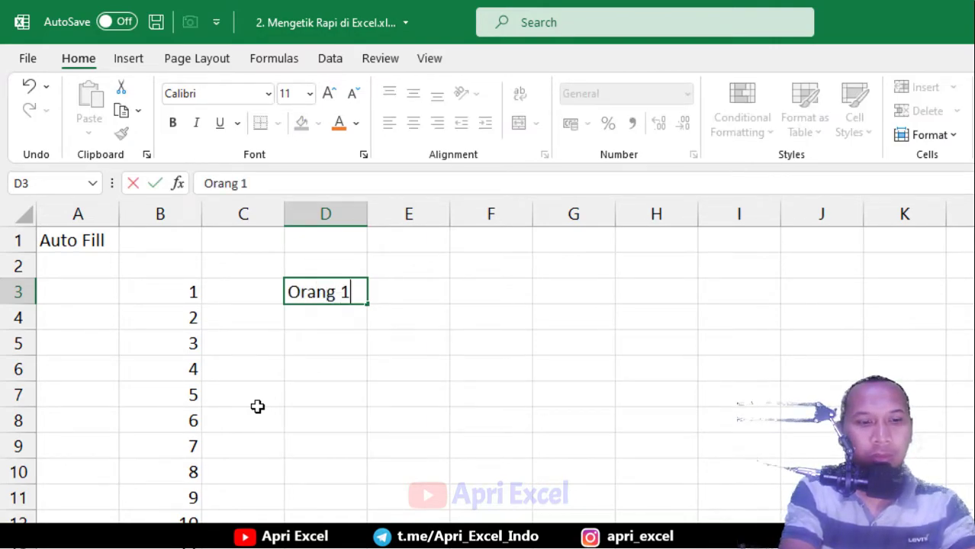
pyautogui.press('Return')
pyautogui.write('Orang 2')
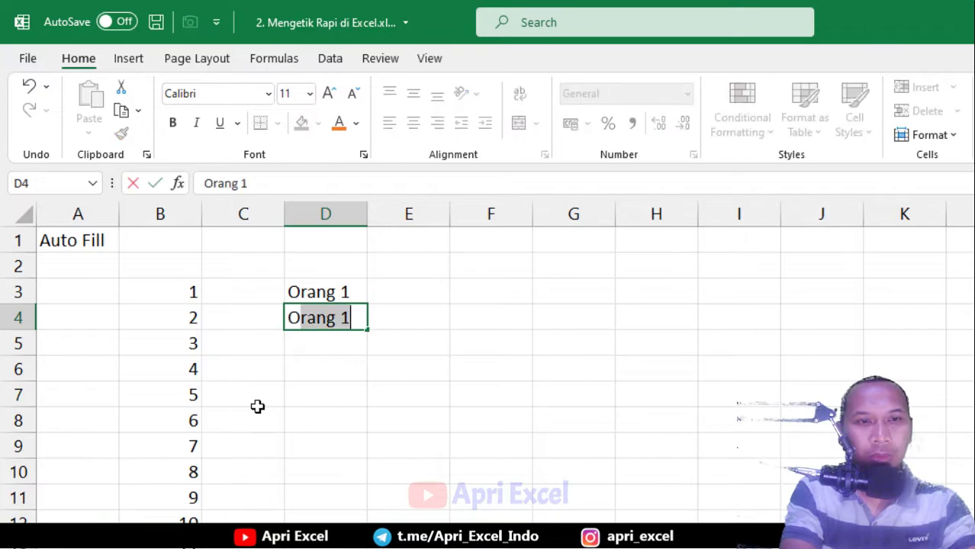
pyautogui.press('Return')
pyautogui.moveTo(336, 293); pyautogui.dragTo(358, 524)
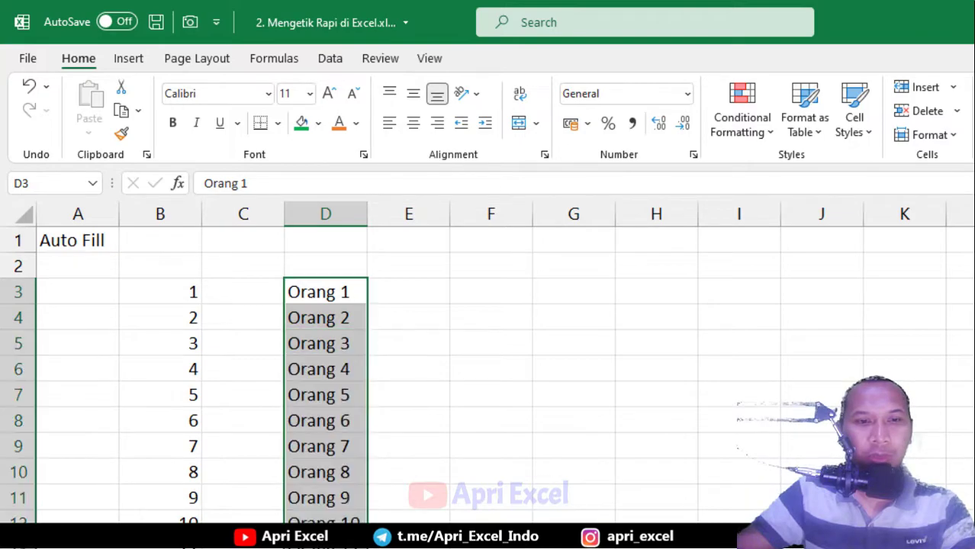
# Enter 1 and 3 in F3:F4 and fill the odd numbers down to 19
pyautogui.click(472, 299)
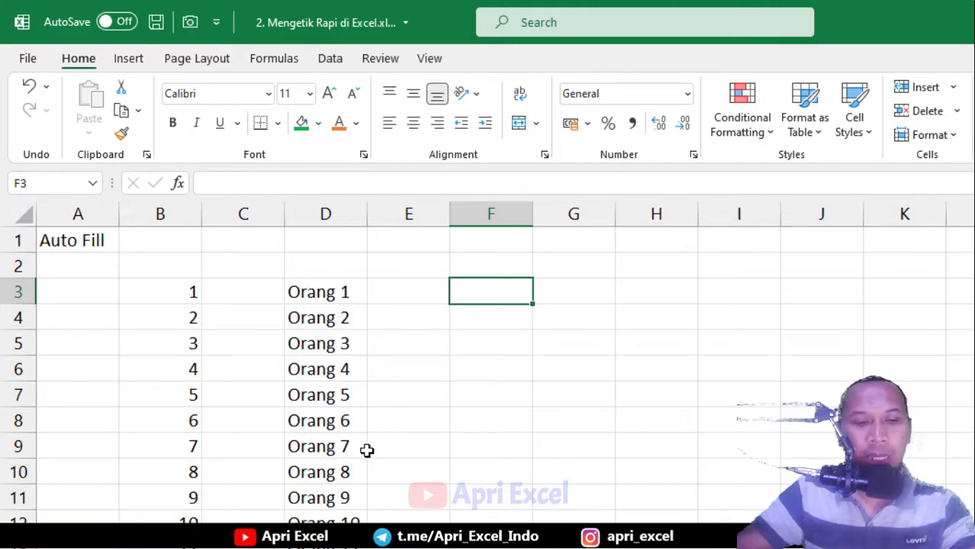
pyautogui.write('1')
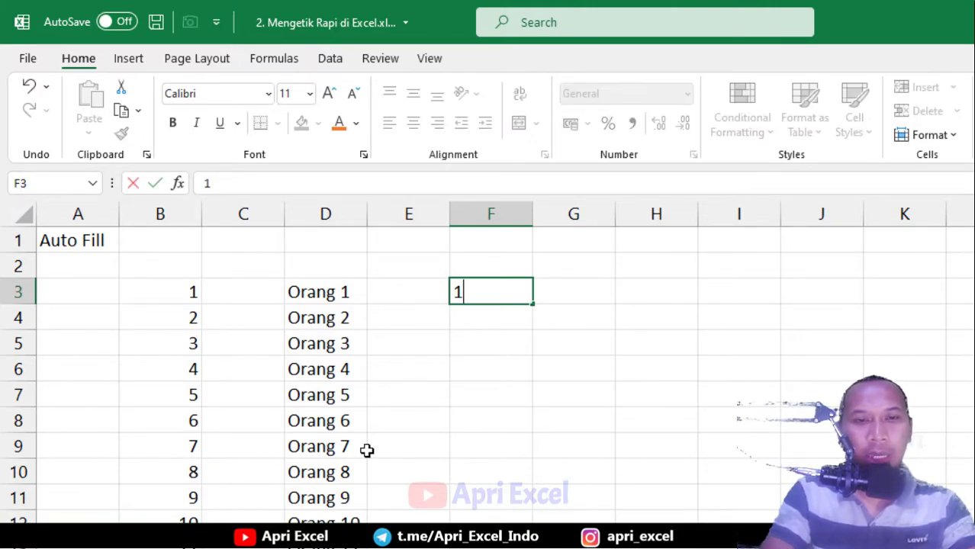
pyautogui.press('Return')
pyautogui.write('3')
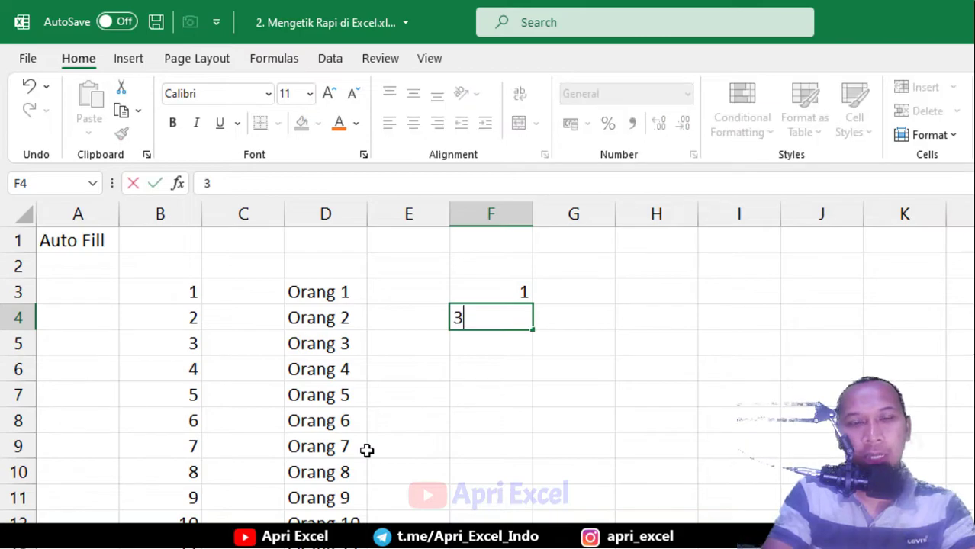
pyautogui.press('Return')
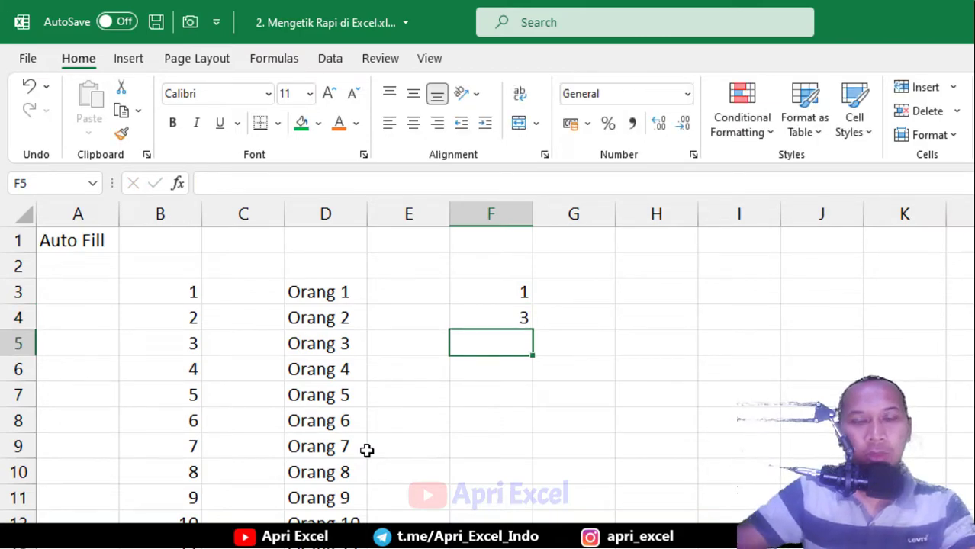
pyautogui.moveTo(466, 290); pyautogui.dragTo(538, 522)
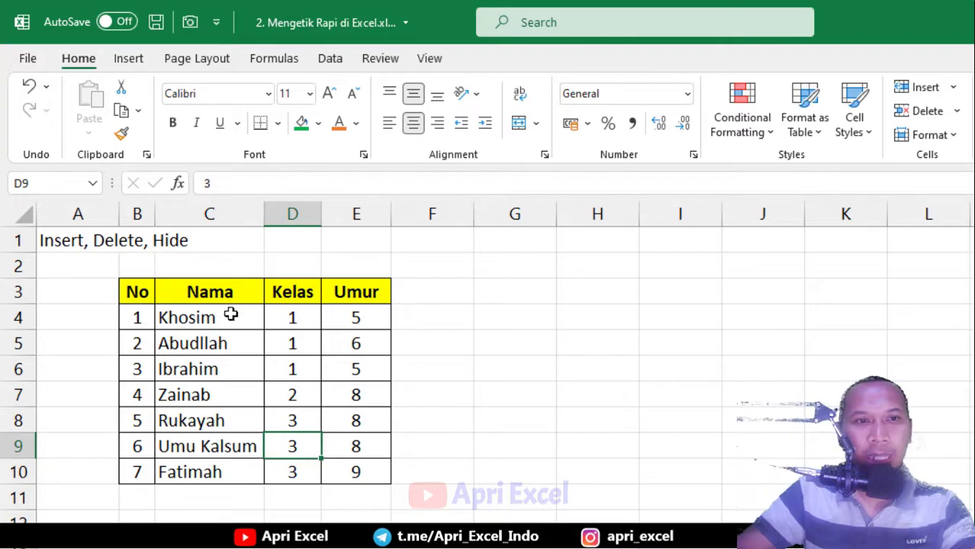
# Insert an empty column D before the Kelas column
pyautogui.moveTo(233, 288); pyautogui.dragTo(221, 371)
pyautogui.moveTo(277, 299); pyautogui.dragTo(278, 311)
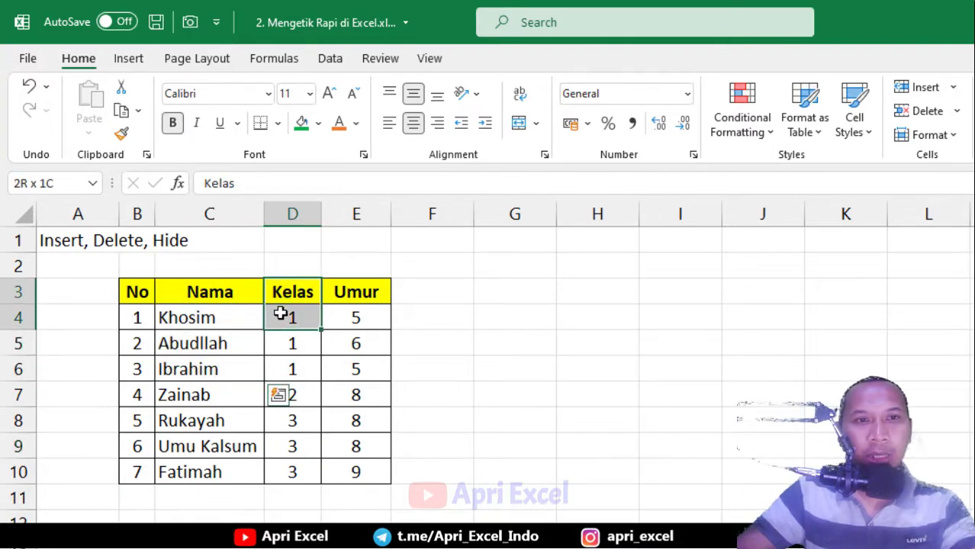
pyautogui.click(287, 211)
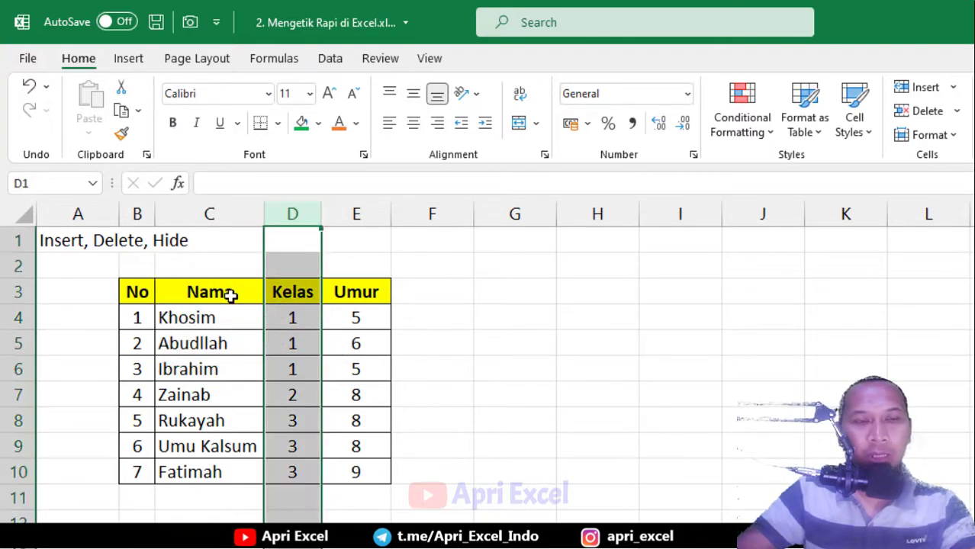
pyautogui.rightClick(288, 223)
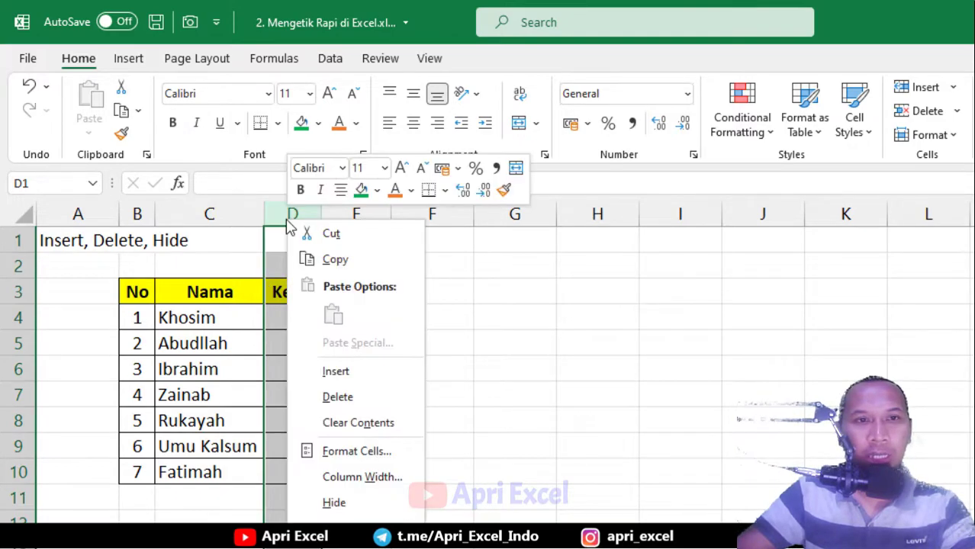
pyautogui.click(356, 370)
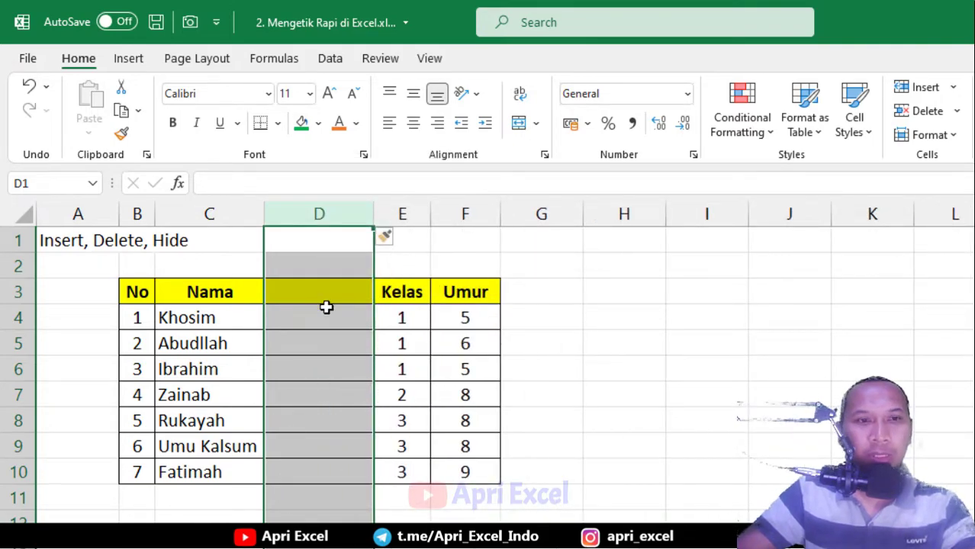
# Insert two blank rows 8–9 above the Rukayah row
pyautogui.click(21, 421)
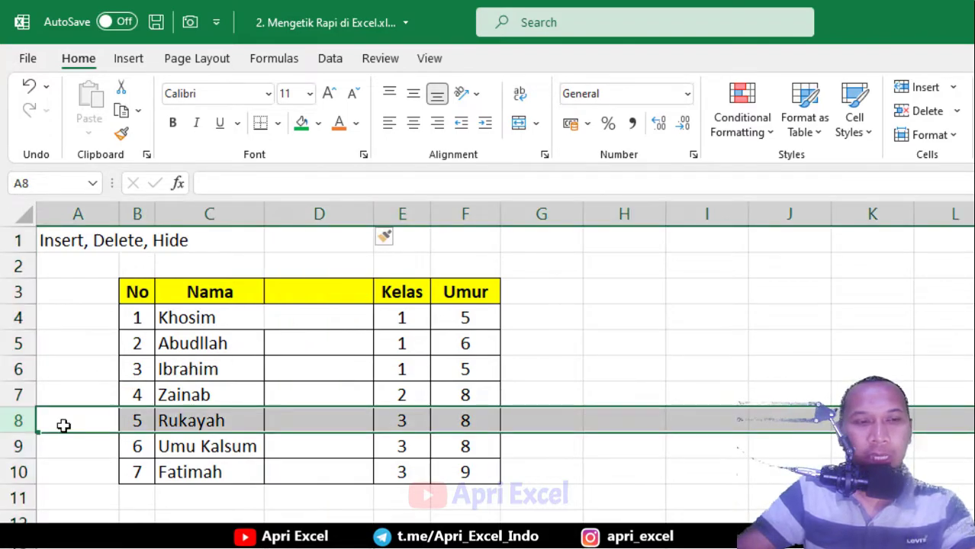
pyautogui.moveTo(11, 418); pyautogui.dragTo(15, 451)
pyautogui.rightClick(26, 433)
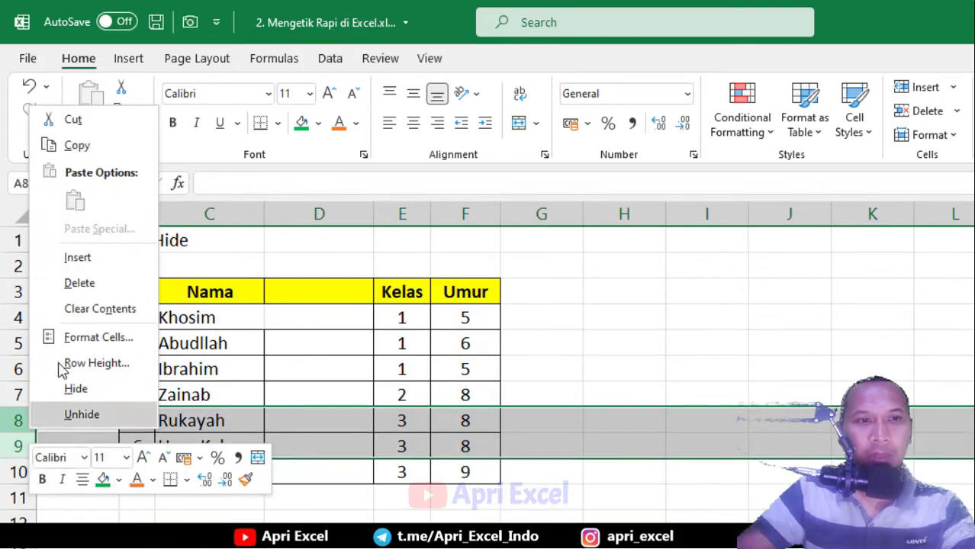
pyautogui.click(77, 257)
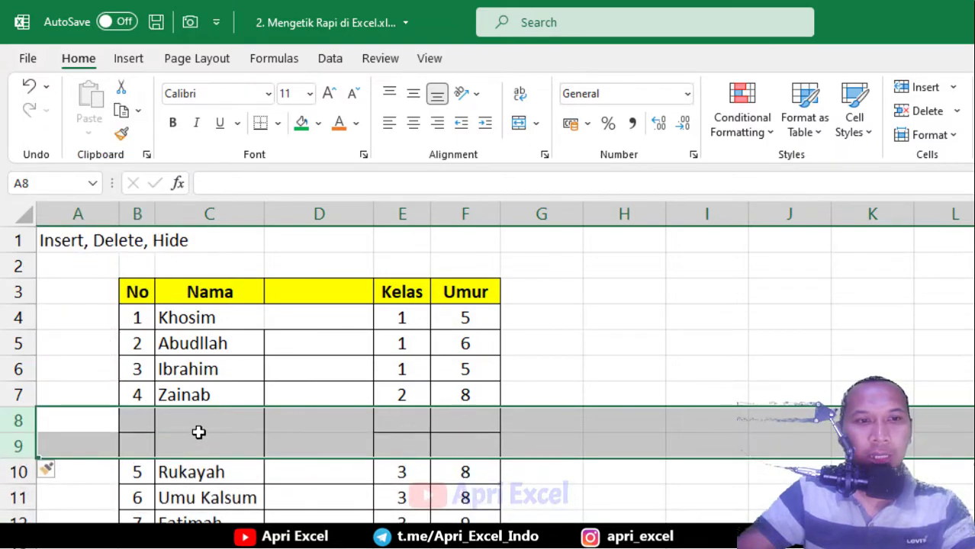
pyautogui.click(197, 427)
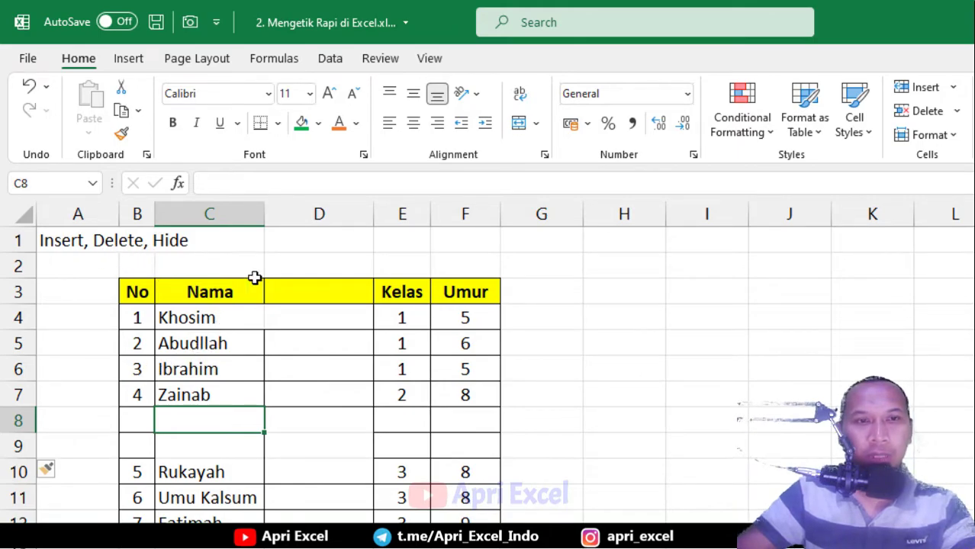
pyautogui.click(319, 214)
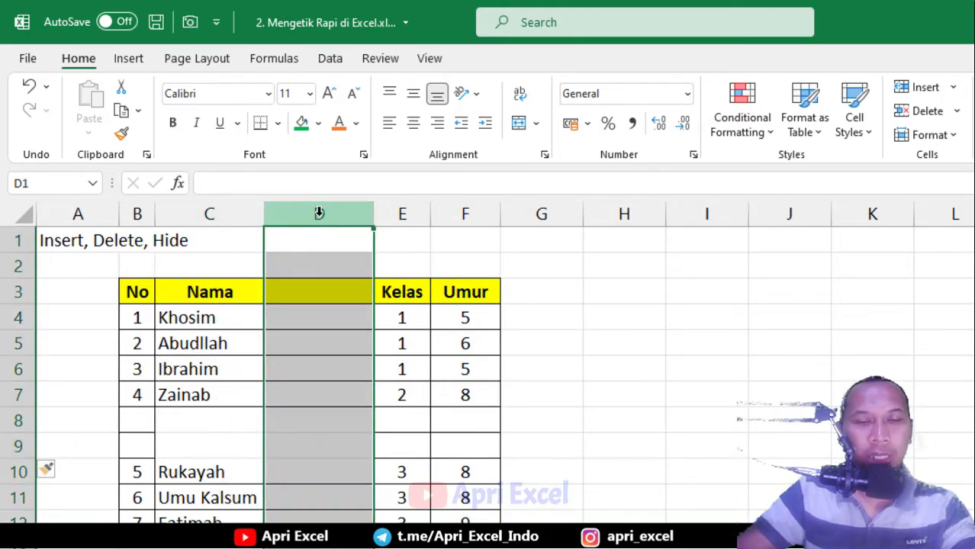
# Delete the empty column D and blank rows 8–9, then select Ibrahim's row 6
pyautogui.rightClick(319, 214)
pyautogui.click(370, 391)
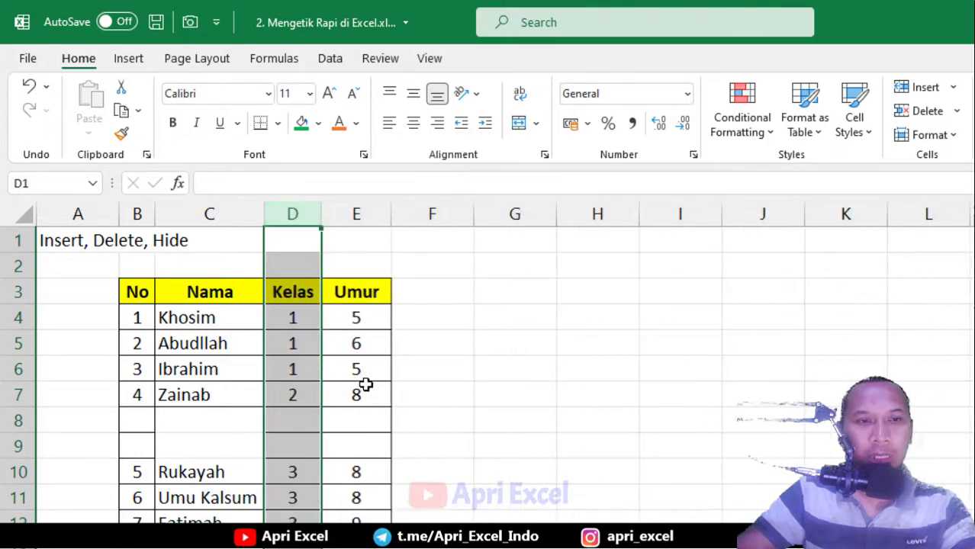
pyautogui.moveTo(12, 415); pyautogui.dragTo(17, 446)
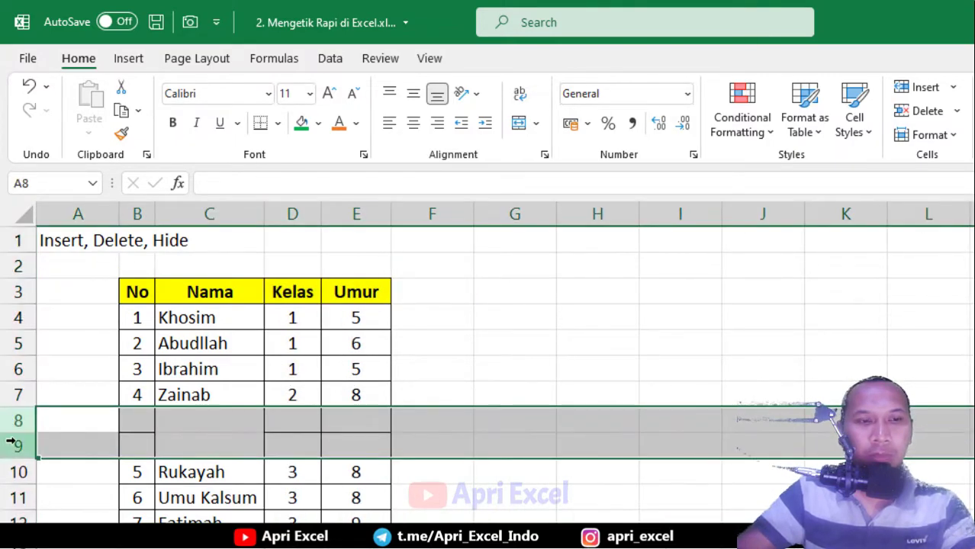
pyautogui.rightClick(17, 448)
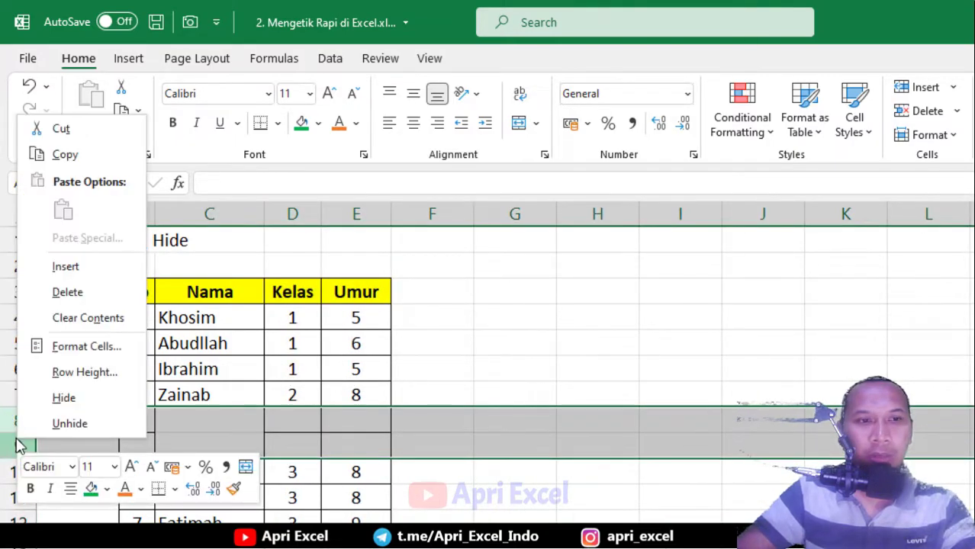
pyautogui.click(105, 302)
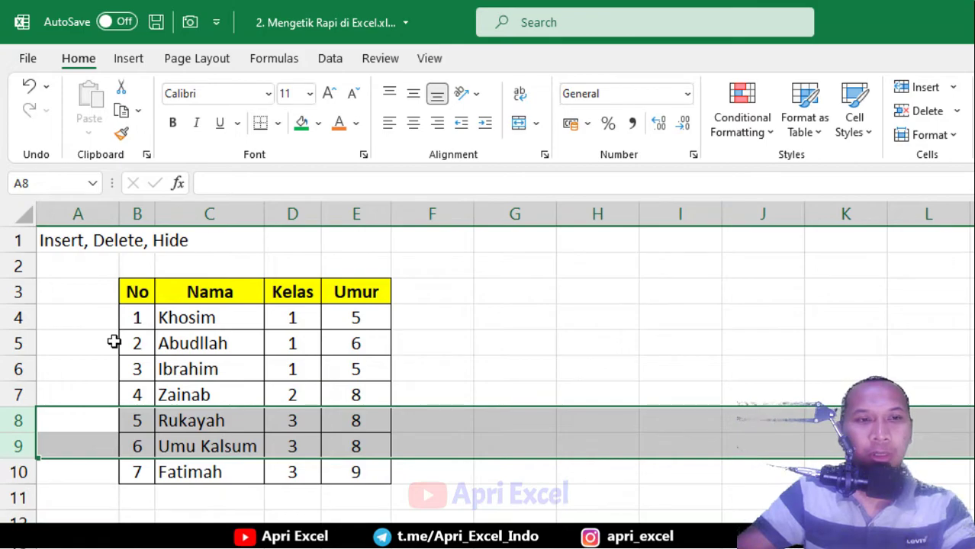
pyautogui.click(23, 370)
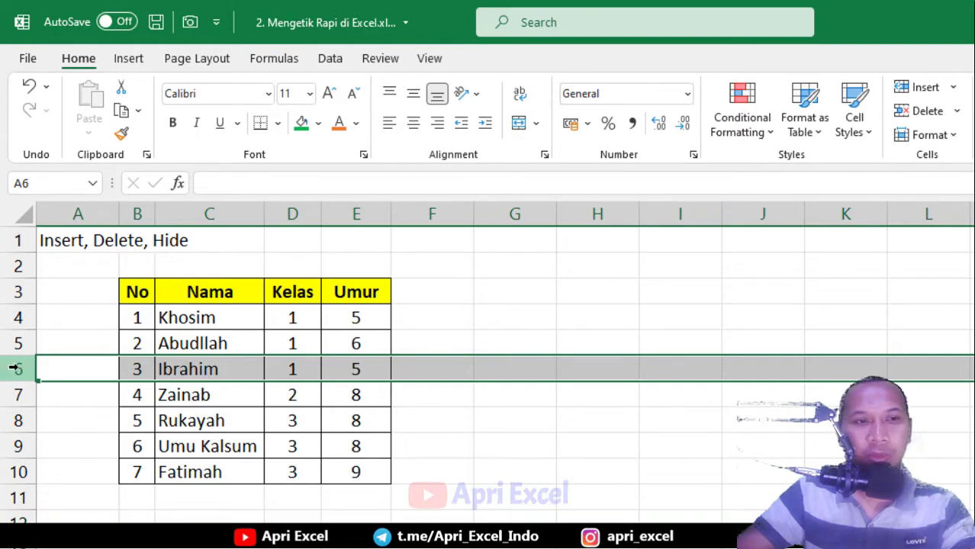
pyautogui.rightClick(17, 369)
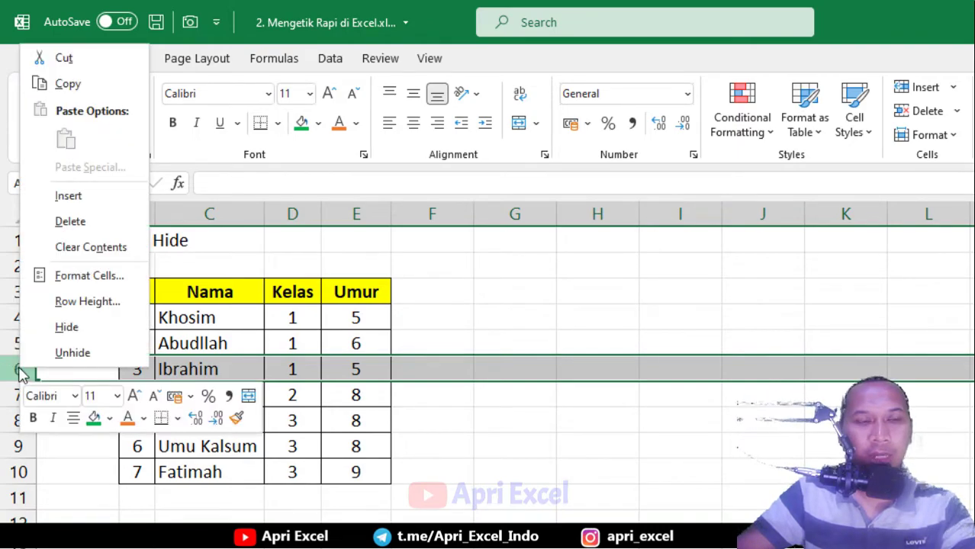
# Hide Ibrahim's row 6, then unhide it from the rows 5–7 selection
pyautogui.click(67, 328)
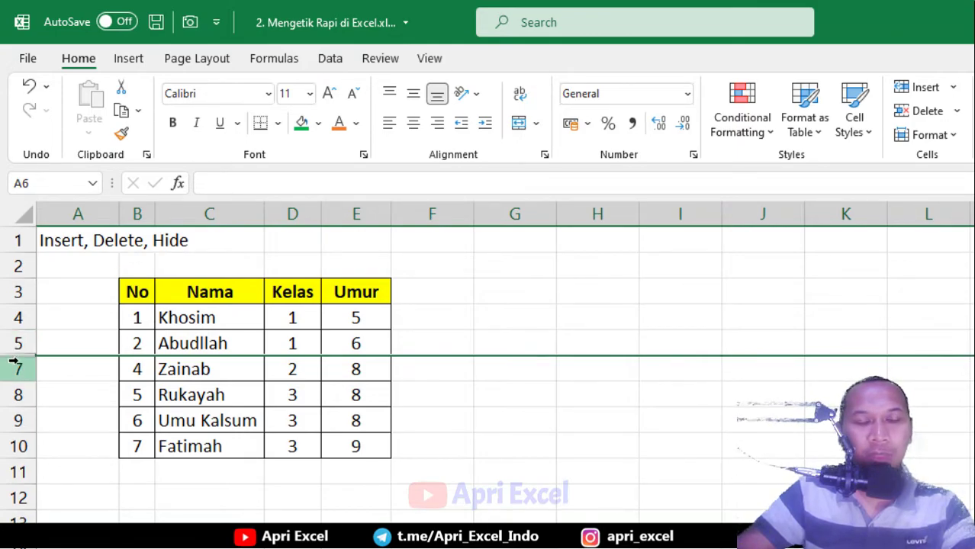
pyautogui.moveTo(17, 345); pyautogui.dragTo(11, 377)
pyautogui.rightClick(21, 370)
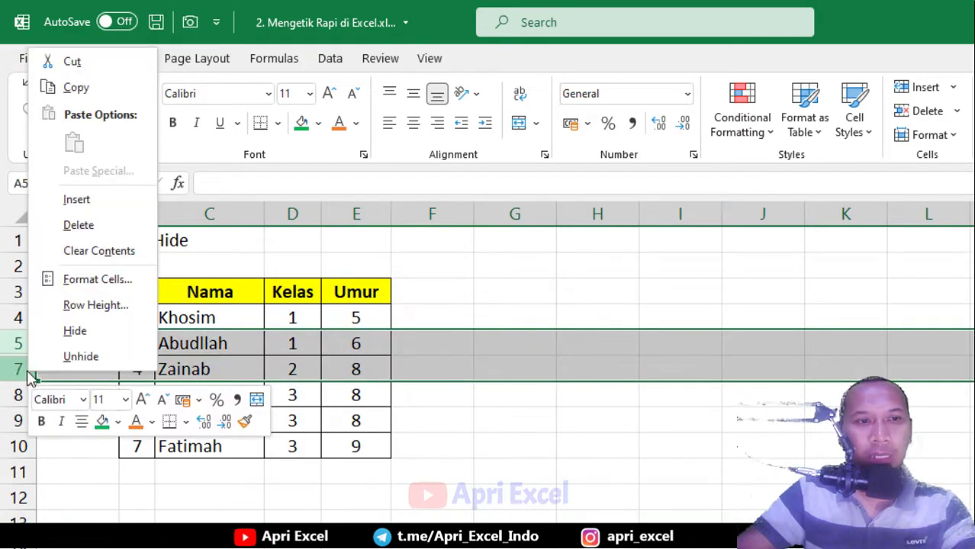
pyautogui.click(80, 356)
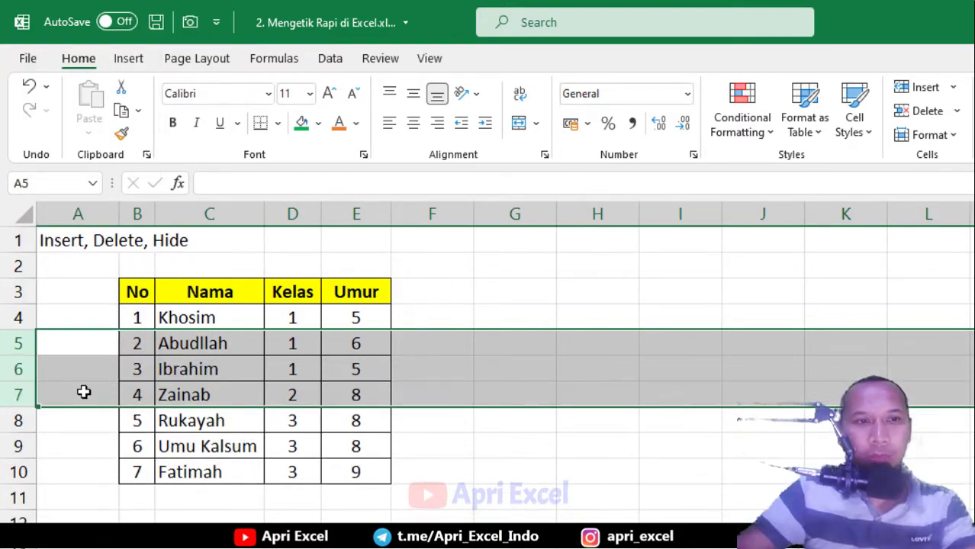
pyautogui.click(13, 343)
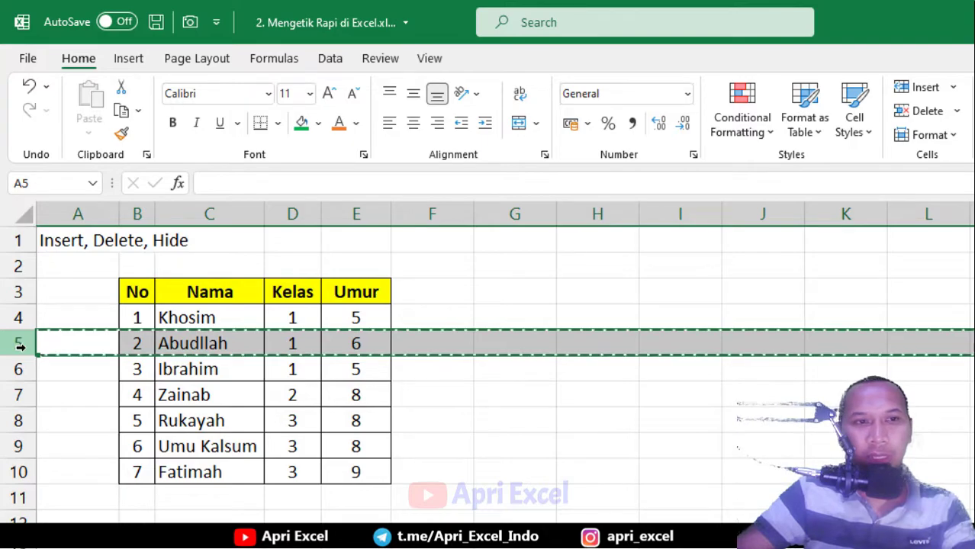
# Copy the Abudllah row 5 and insert it as copied cells at row 9
pyautogui.hotkey('ctrl', 'c')
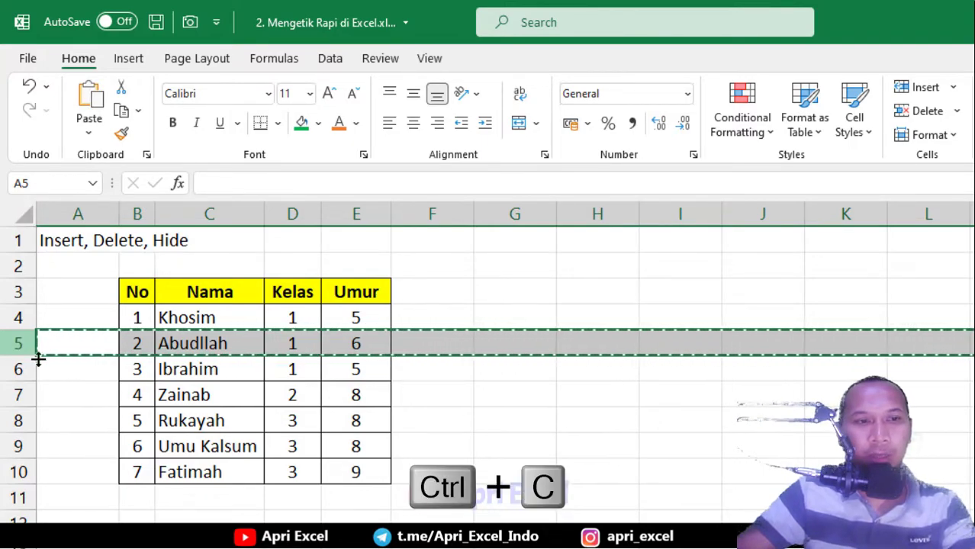
pyautogui.click(20, 445)
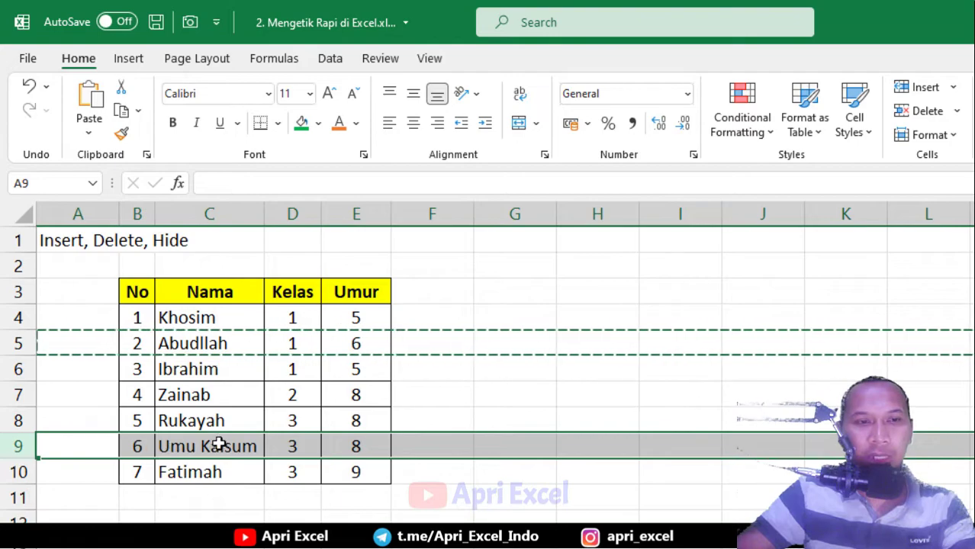
pyautogui.rightClick(19, 446)
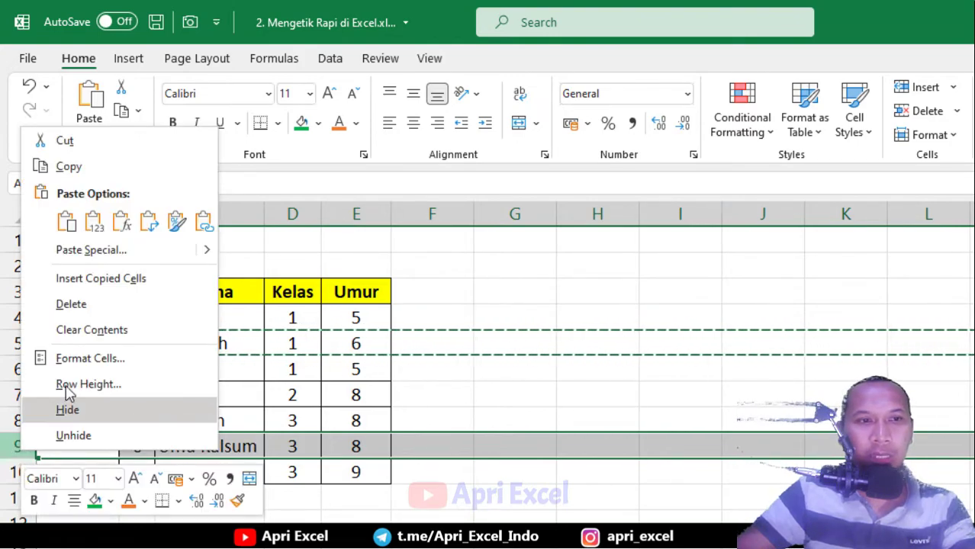
pyautogui.click(134, 280)
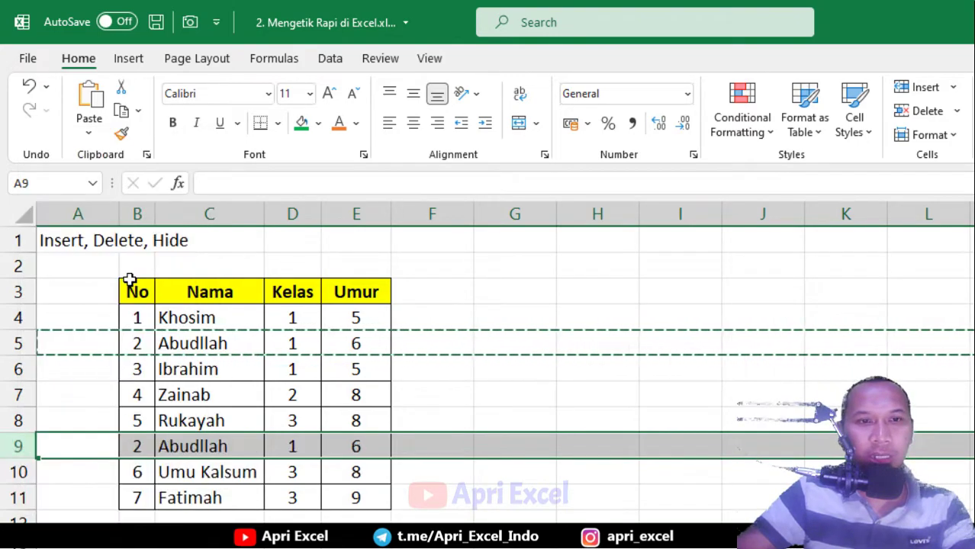
pyautogui.click(160, 447)
pyautogui.moveTo(133, 339); pyautogui.dragTo(336, 344)
pyautogui.click(142, 453)
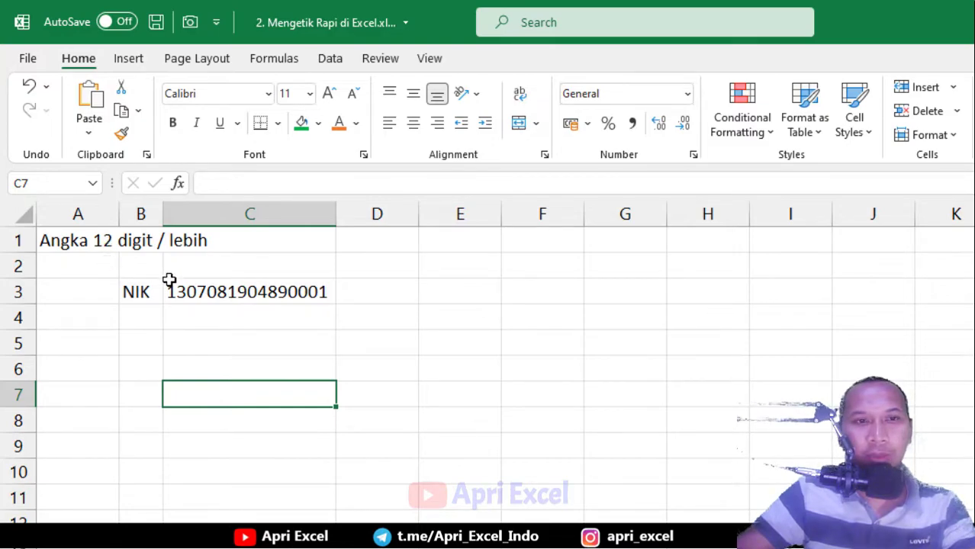
# Type the 16-digit NIK into C5 as a plain number, which displays in scientific notation
pyautogui.click(212, 336)
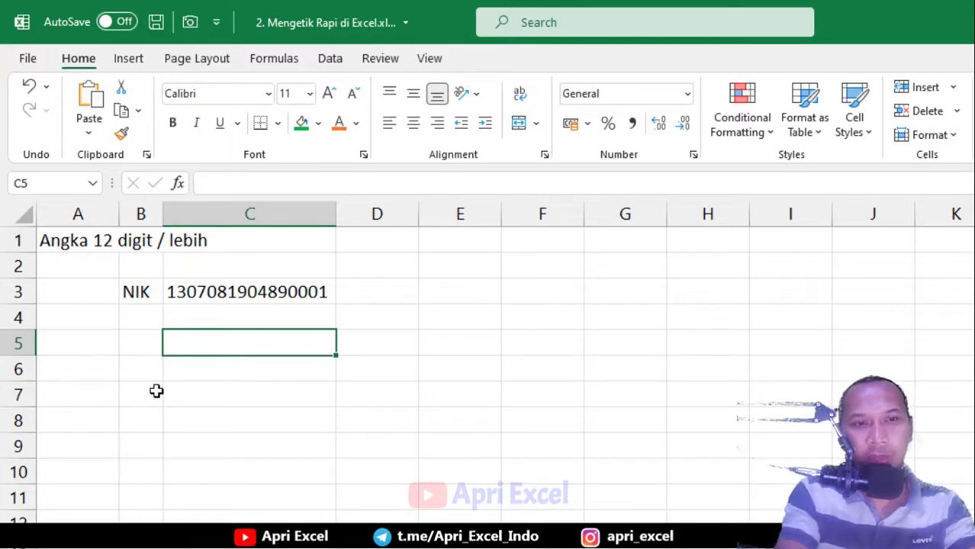
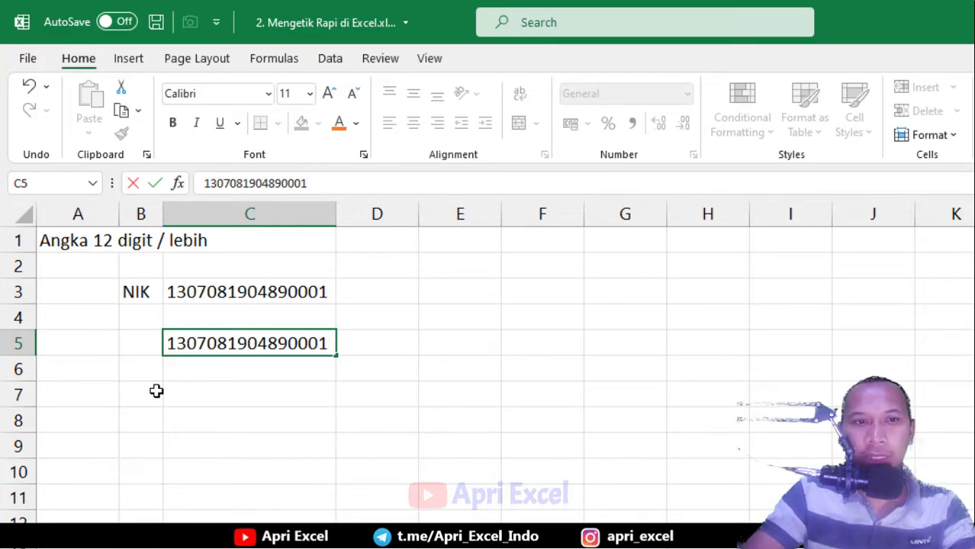
pyautogui.press('Return')
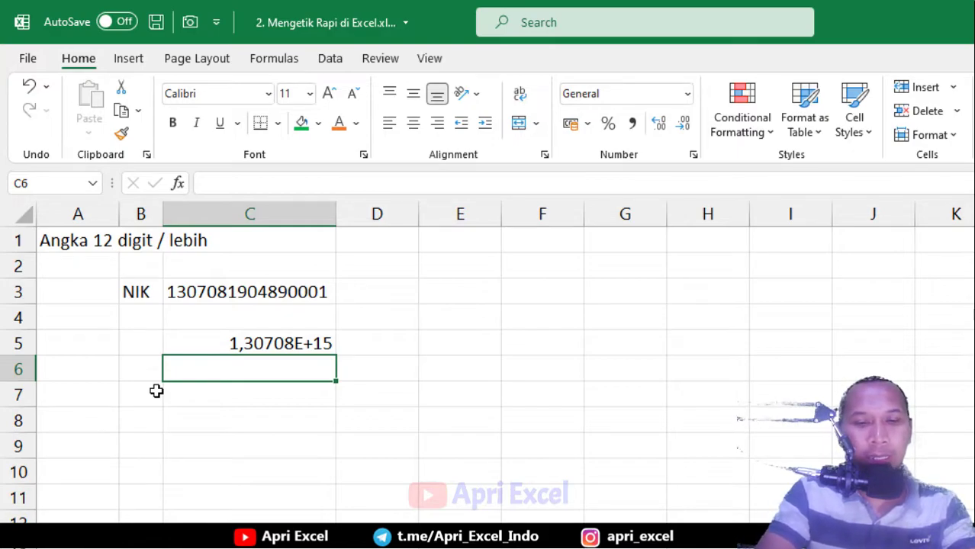
# Enter the 16-digit NIK in C6 with a leading apostrophe so it is stored as text
pyautogui.write("'")
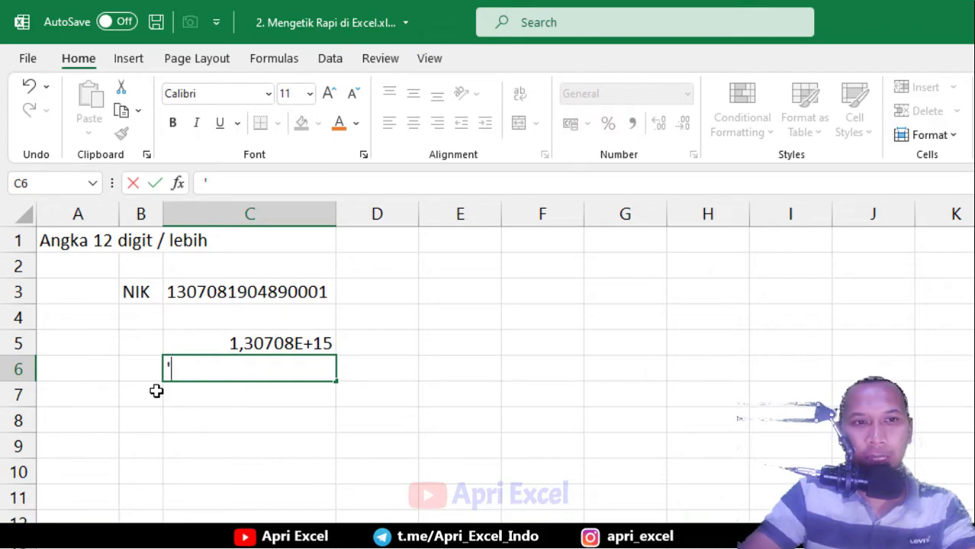
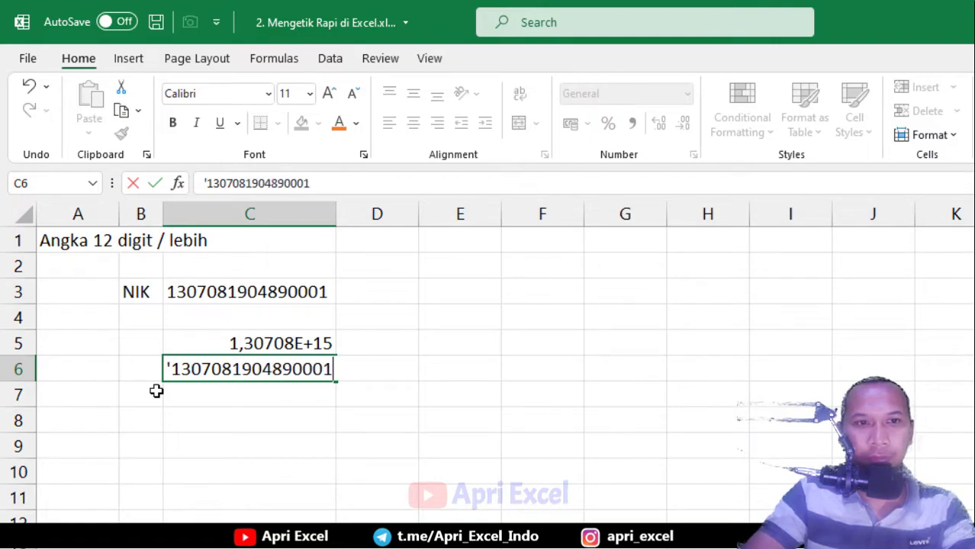
pyautogui.press('Return')
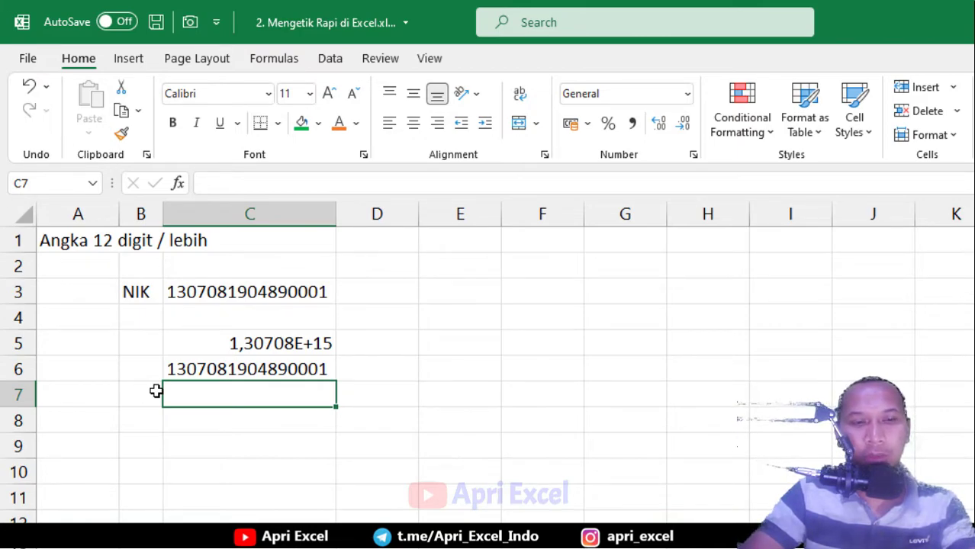
# Format C7 as Text via Format Cells, then enter the 16-digit NIK so all digits show
pyautogui.hotkey('ctrl', '1')
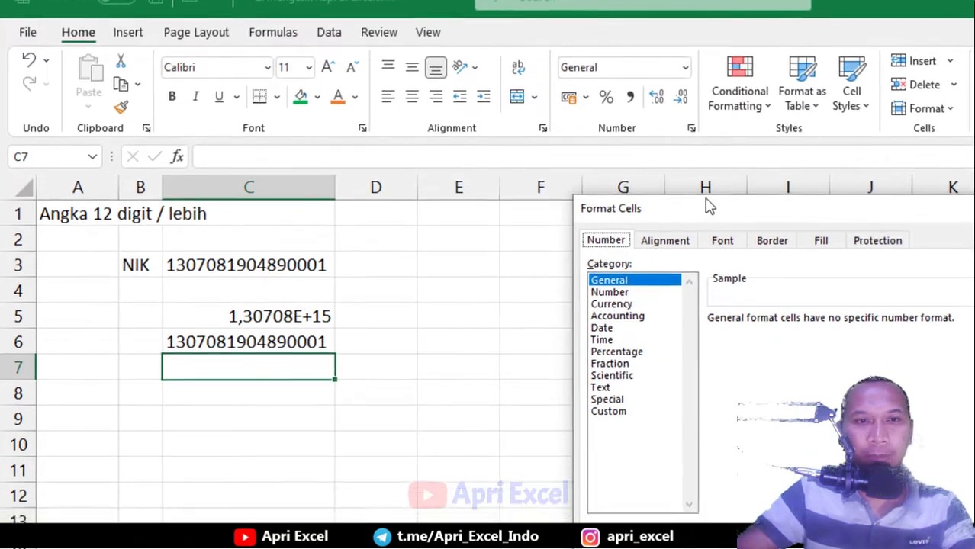
pyautogui.moveTo(708, 206); pyautogui.dragTo(500, 187)
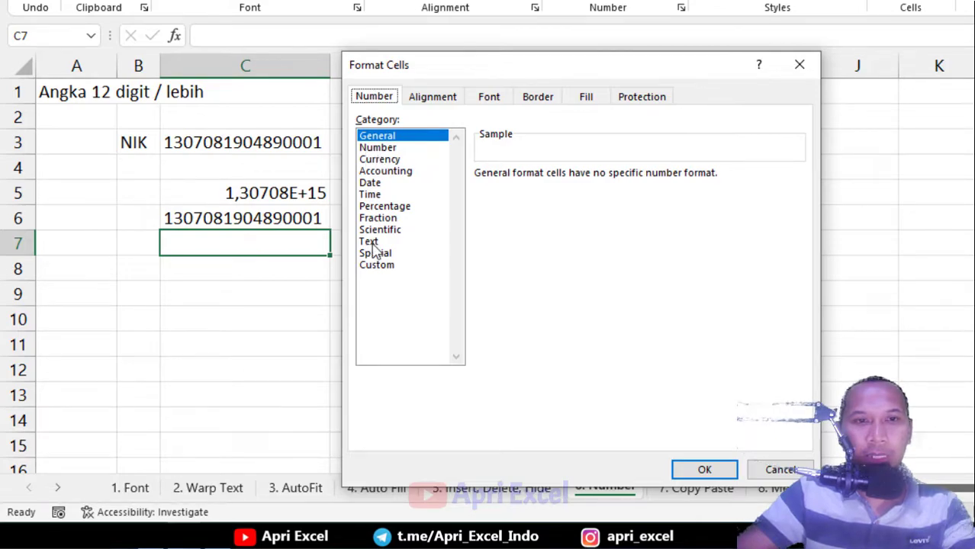
pyautogui.click(370, 242)
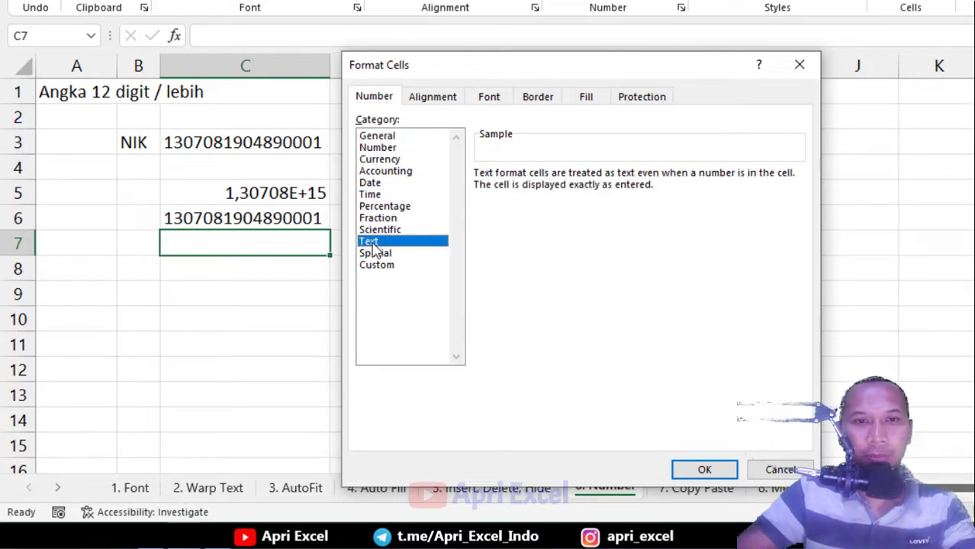
pyautogui.click(694, 470)
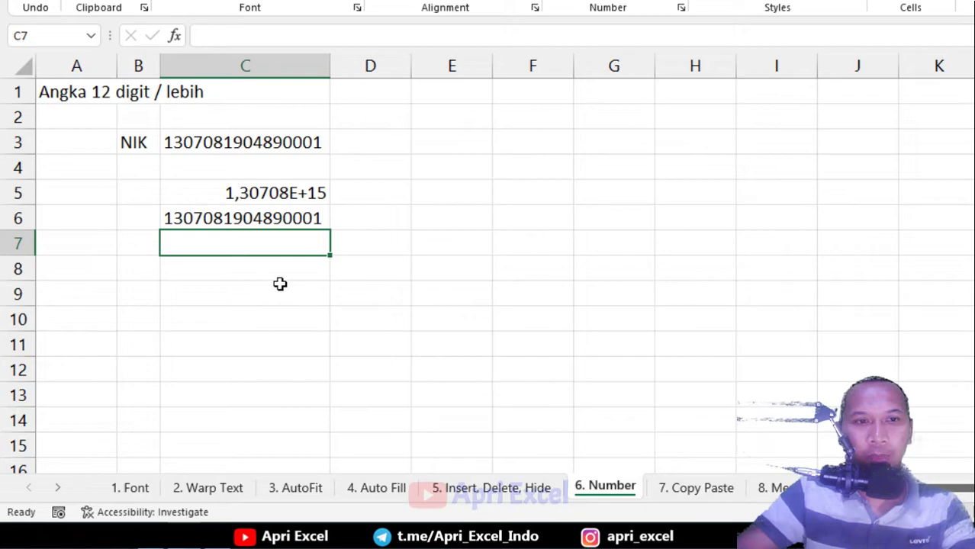
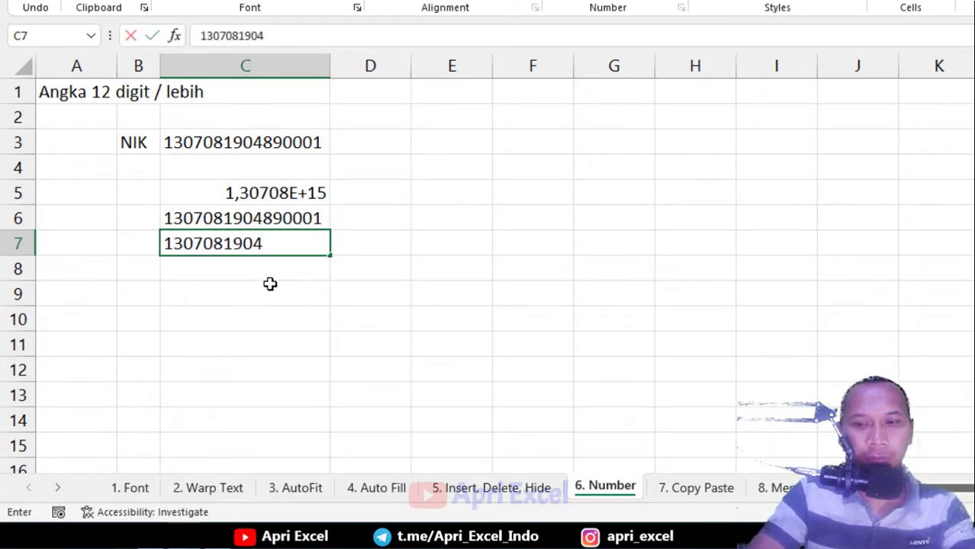
pyautogui.press('Return')
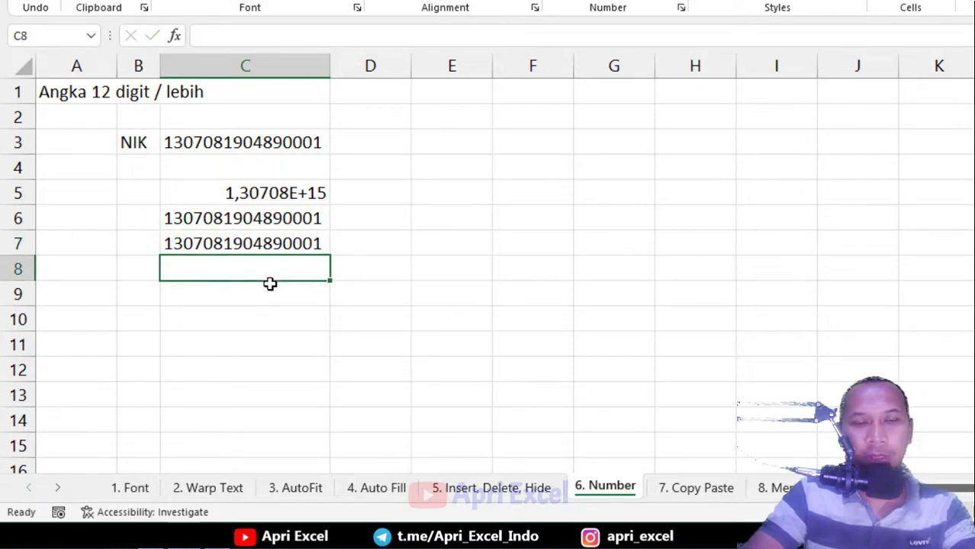
pyautogui.click(265, 242)
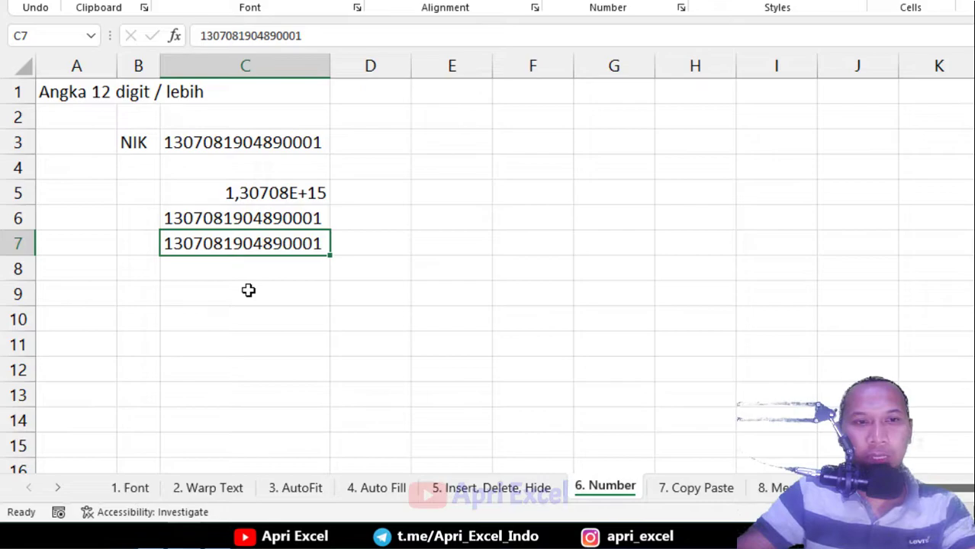
# Confirm C7 uses the Text number format, checking via right-click and Home > Format > Format Cells
pyautogui.rightClick(246, 240)
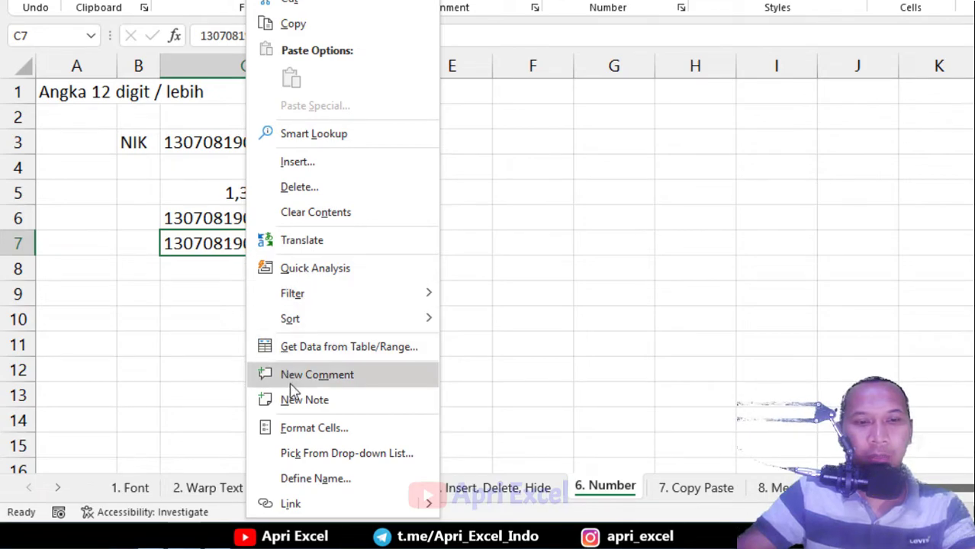
pyautogui.click(311, 430)
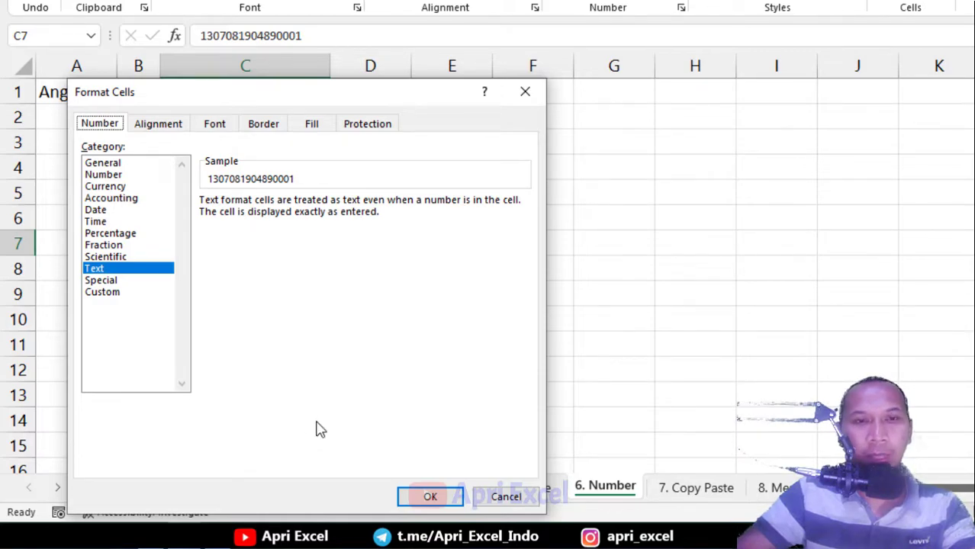
pyautogui.click(528, 92)
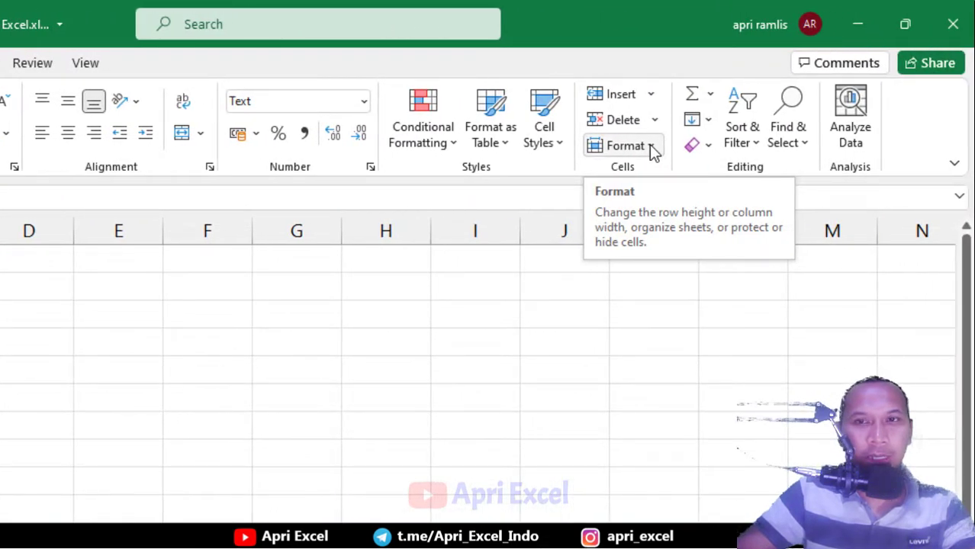
pyautogui.click(650, 147)
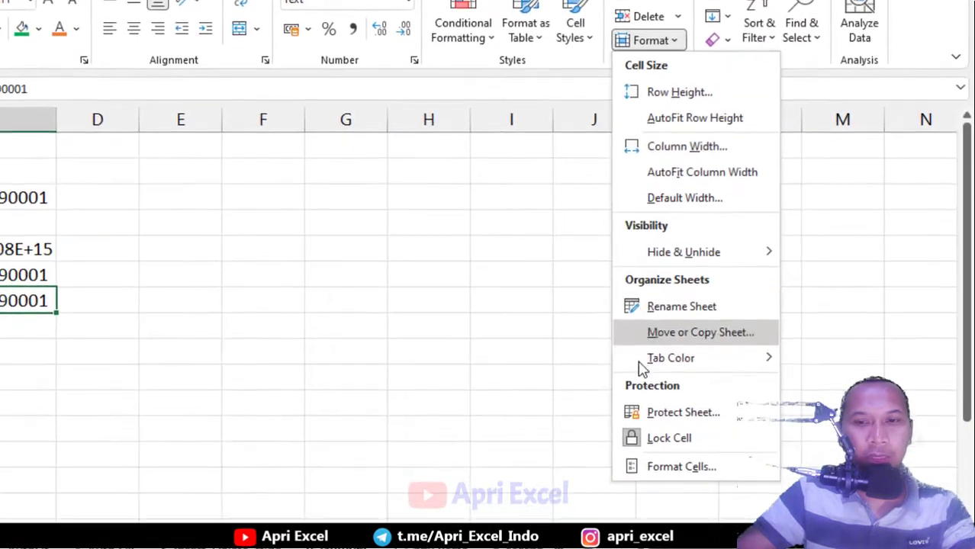
pyautogui.click(674, 479)
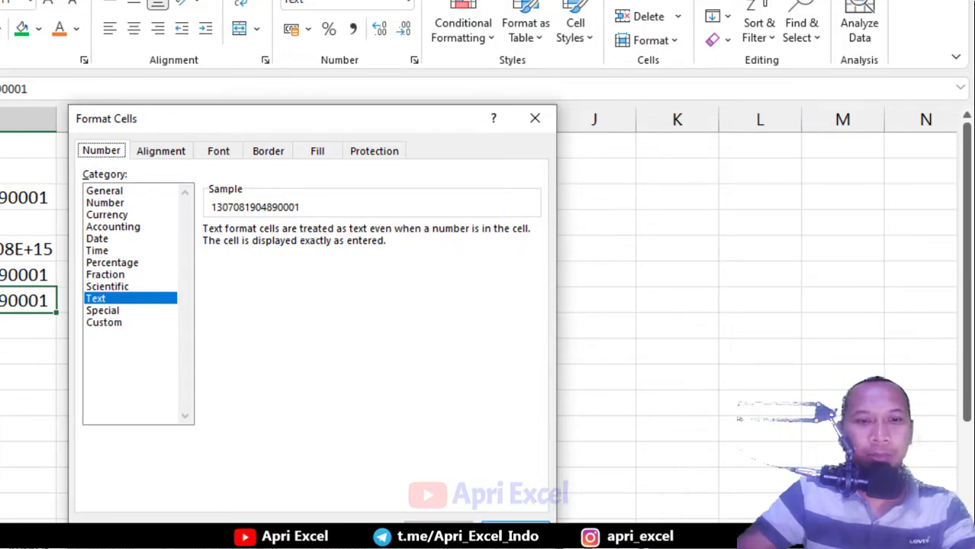
pyautogui.click(438, 523)
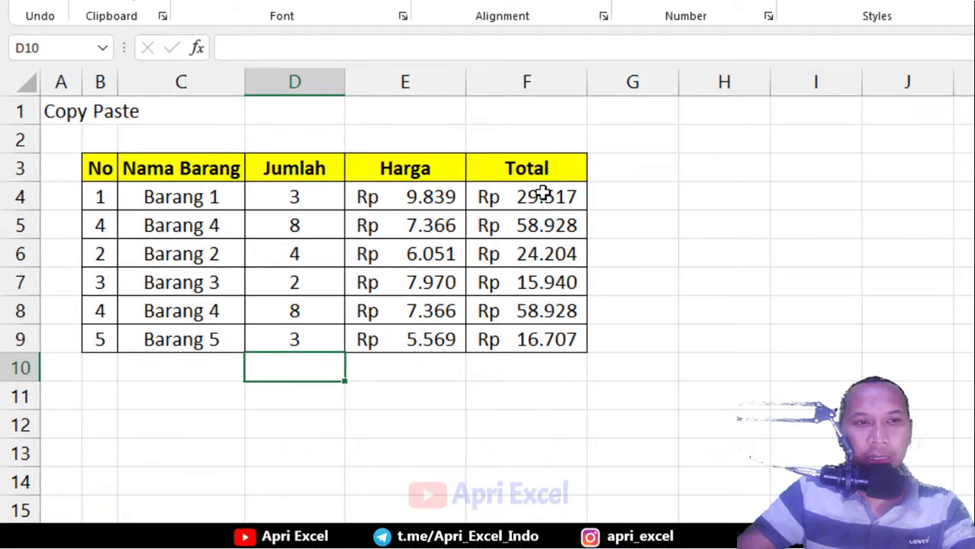
pyautogui.click(541, 193)
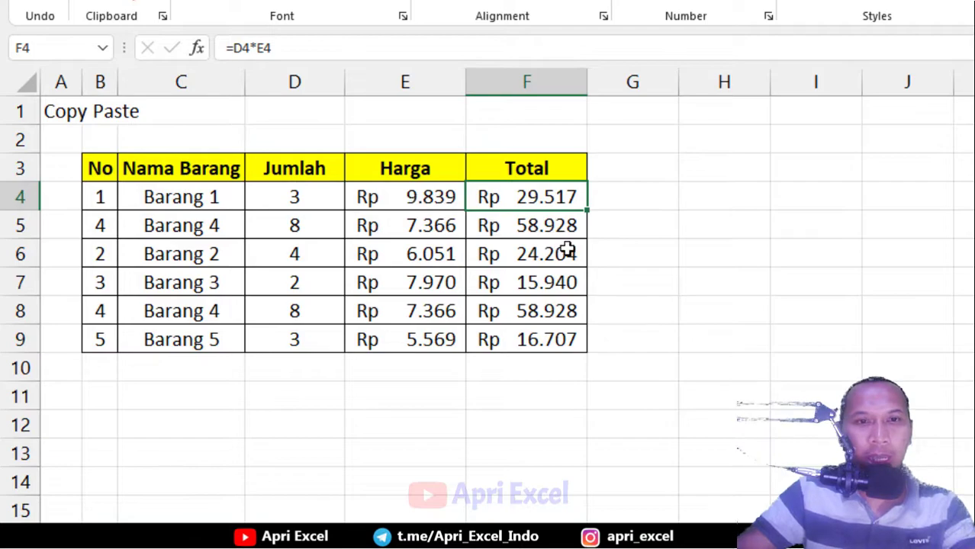
pyautogui.rightClick(558, 192)
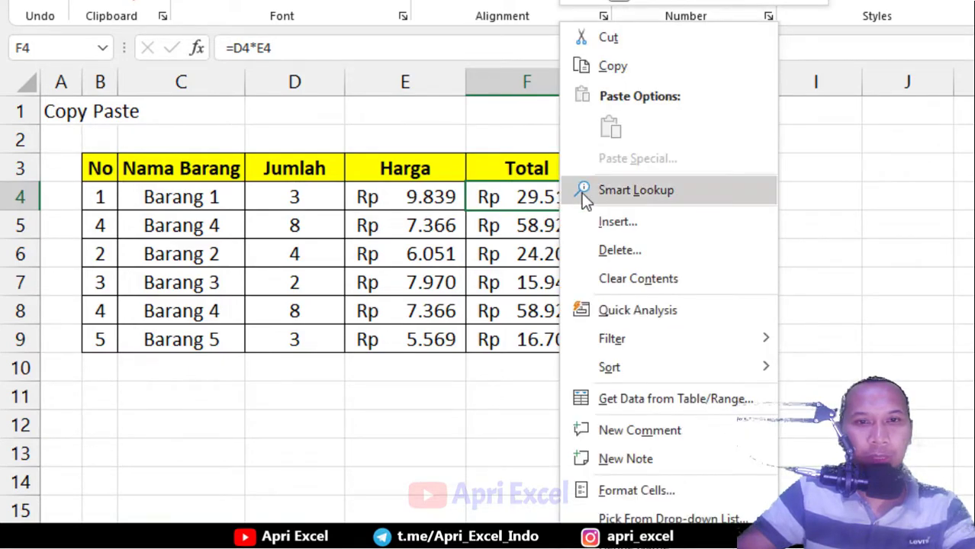
pyautogui.click(640, 67)
pyautogui.rightClick(735, 196)
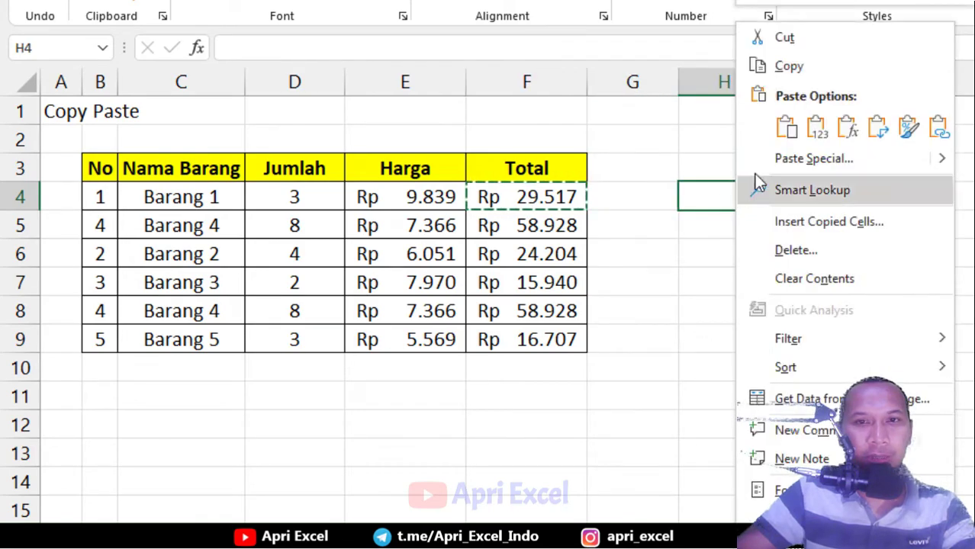
pyautogui.click(786, 127)
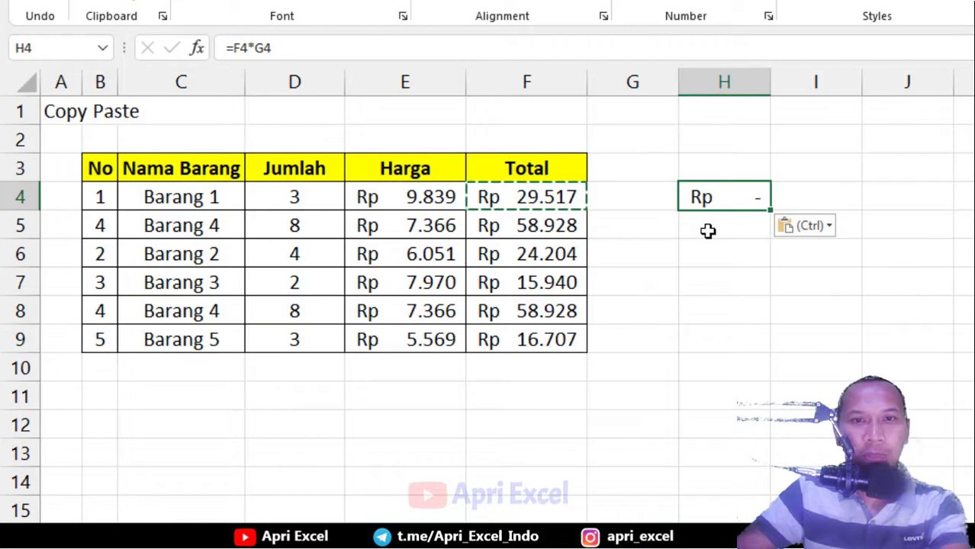
pyautogui.press('Delete')
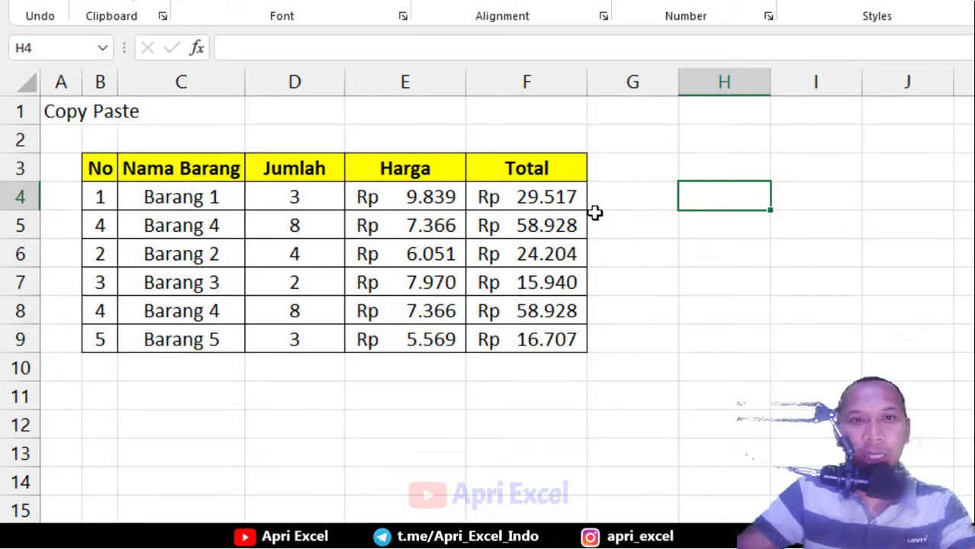
# Paste F4's total into H4 as a plain value, 29517, using Paste Special Values
pyautogui.click(549, 200)
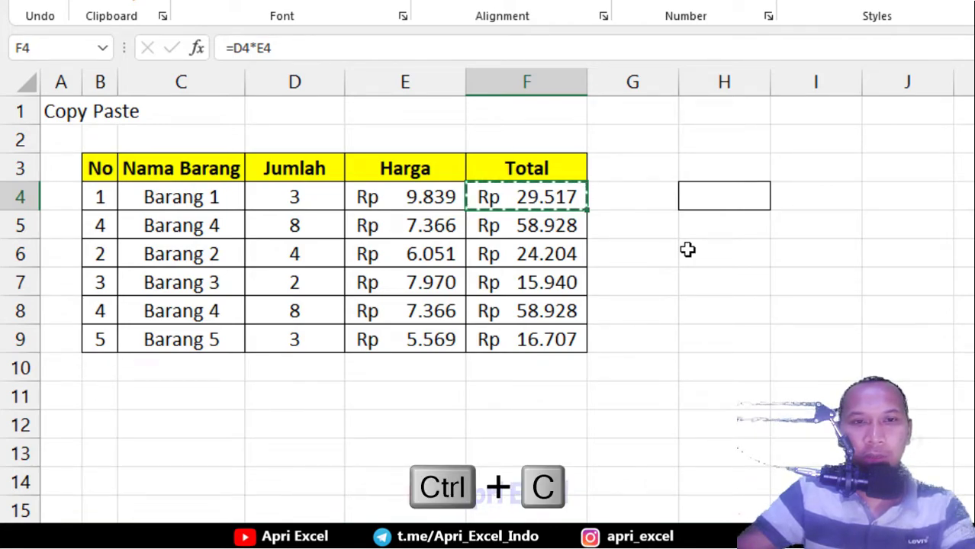
pyautogui.click(717, 198)
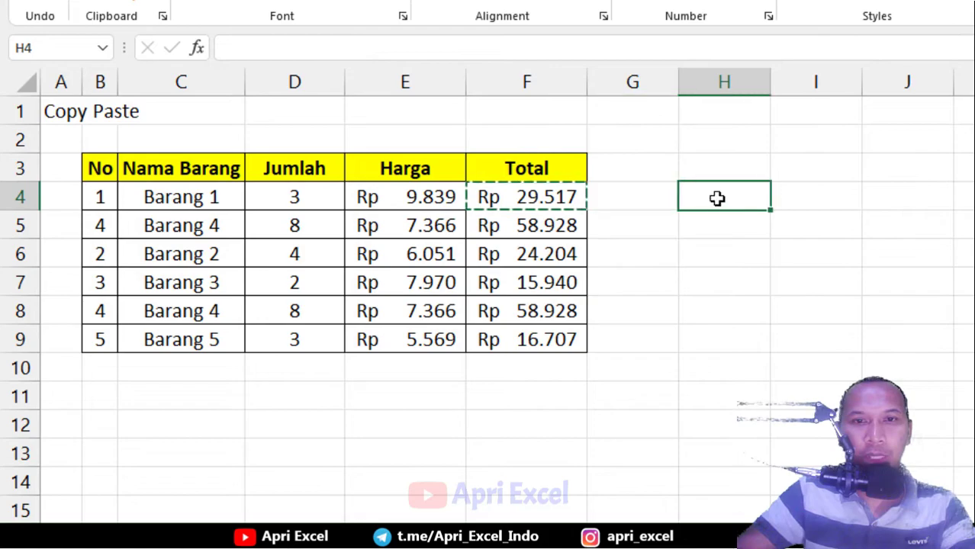
pyautogui.rightClick(717, 198)
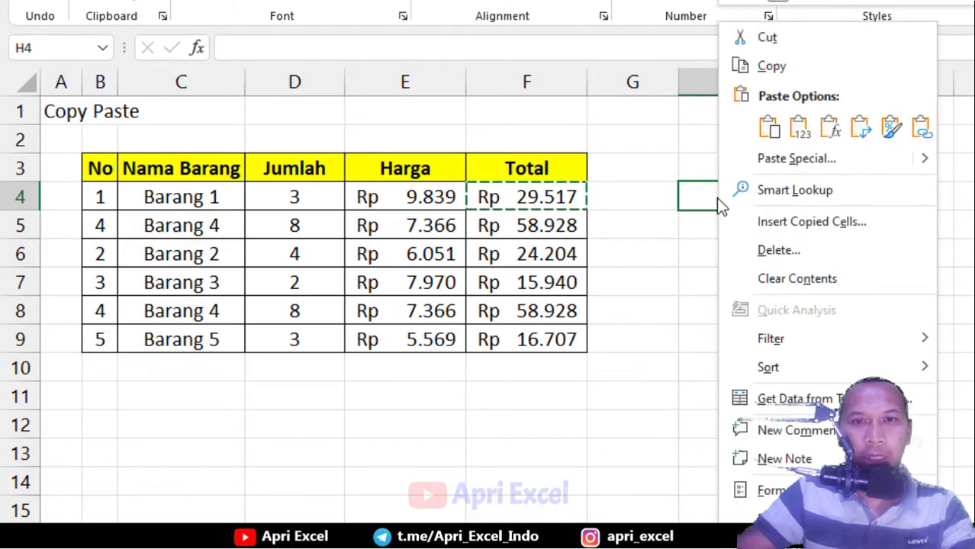
pyautogui.click(775, 160)
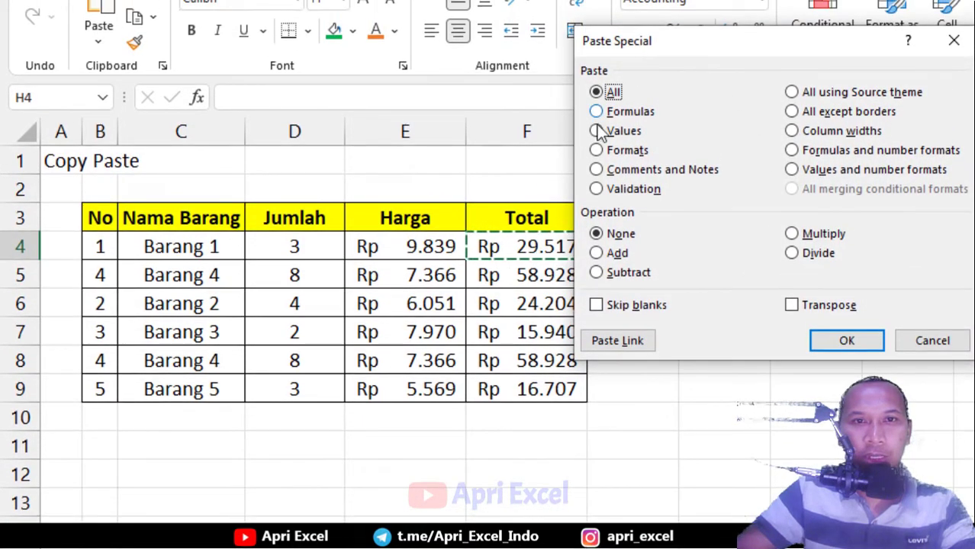
pyautogui.click(618, 133)
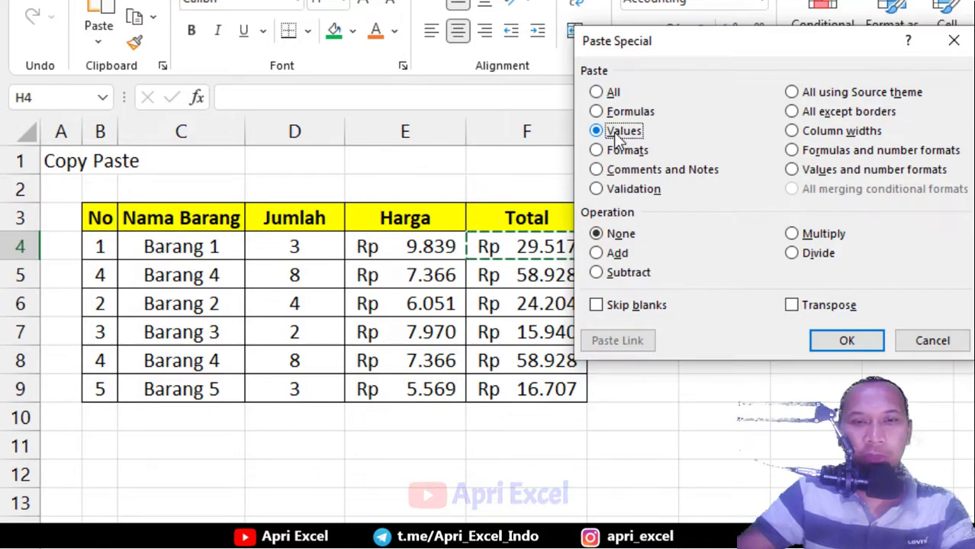
pyautogui.click(845, 342)
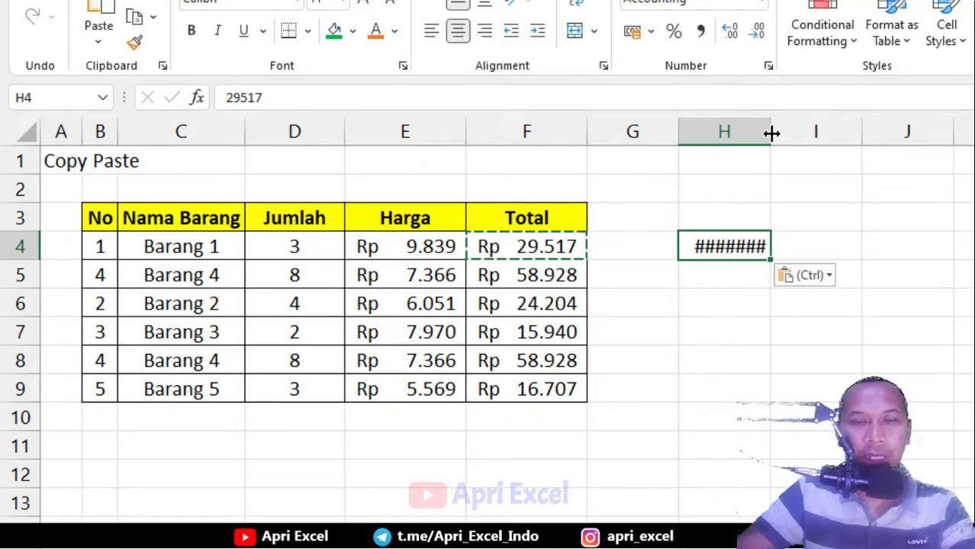
# Autofit column H to show Rp29.517 and copy the item names C4:C9
pyautogui.doubleClick(771, 134)
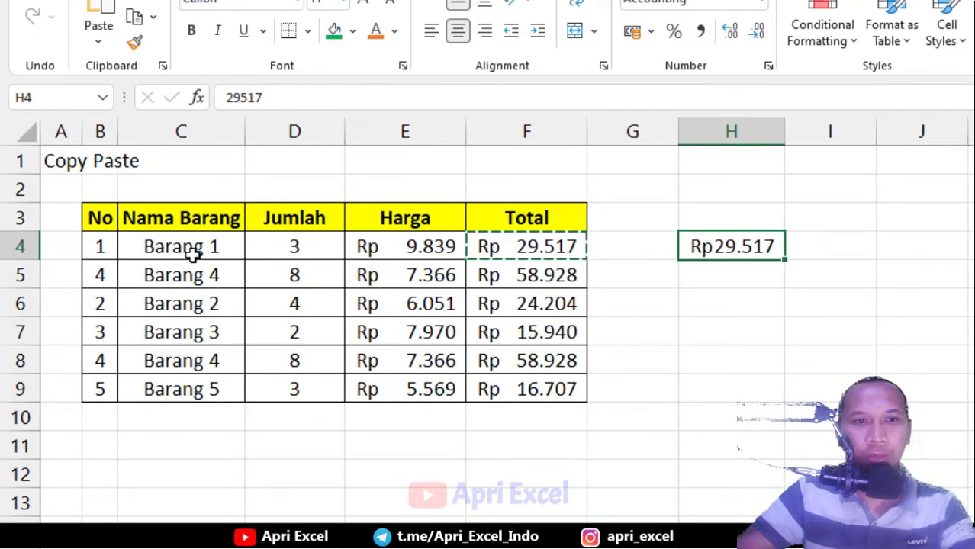
pyautogui.moveTo(202, 241); pyautogui.dragTo(201, 392)
pyautogui.hotkey('ctrl', 'c')
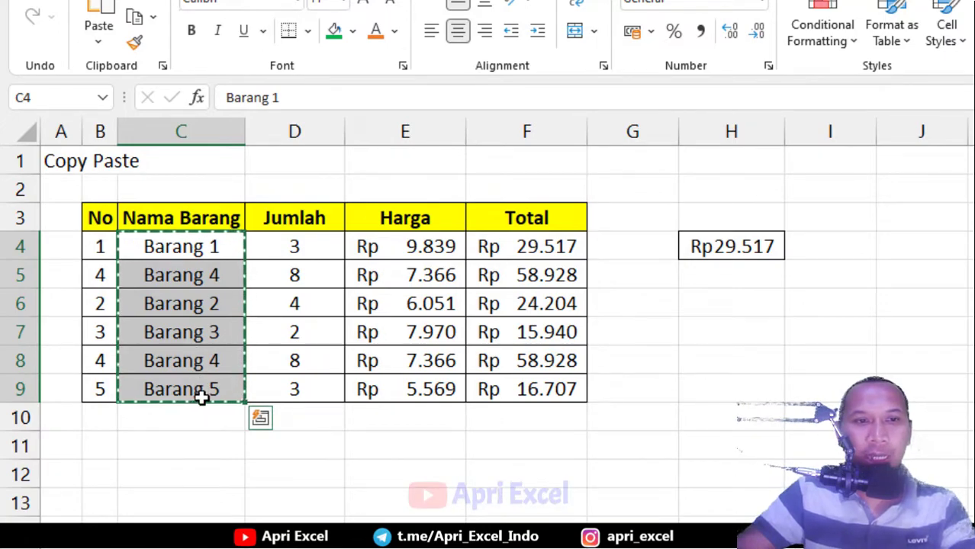
# Paste the item names transposed across row 11 starting at C11
pyautogui.click(205, 446)
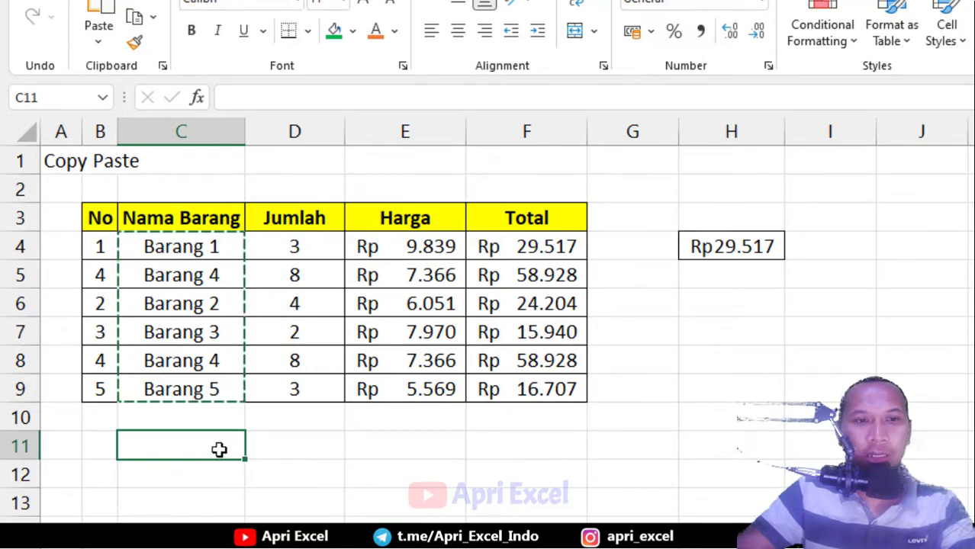
pyautogui.rightClick(220, 453)
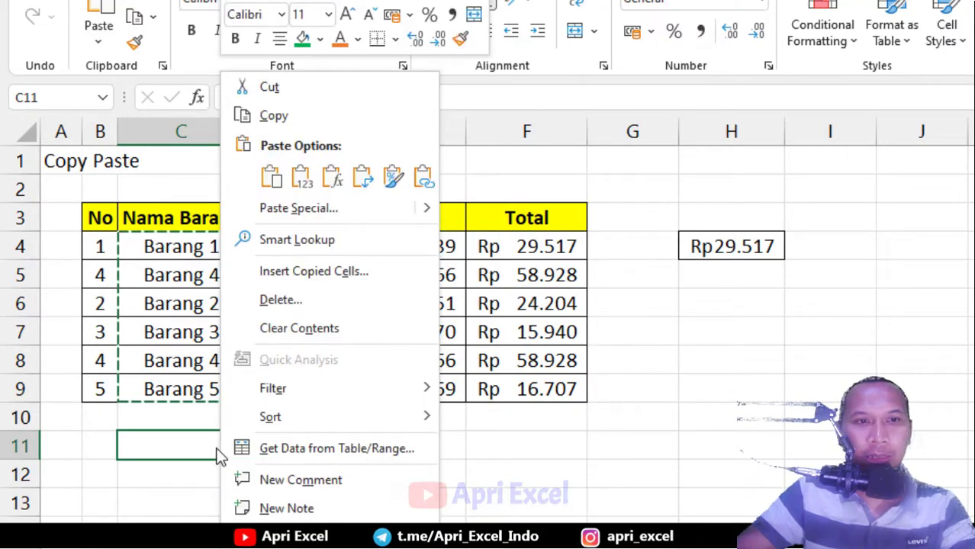
pyautogui.click(316, 208)
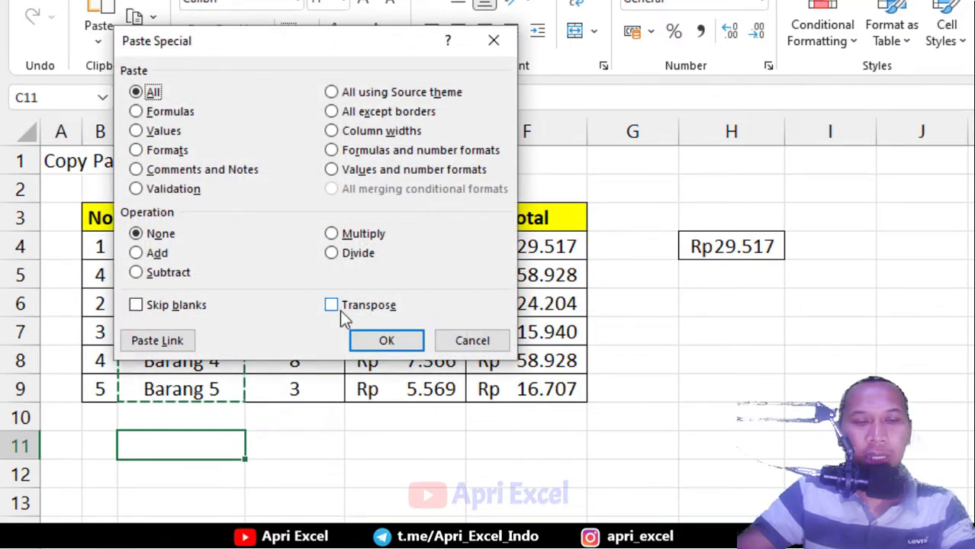
pyautogui.click(350, 308)
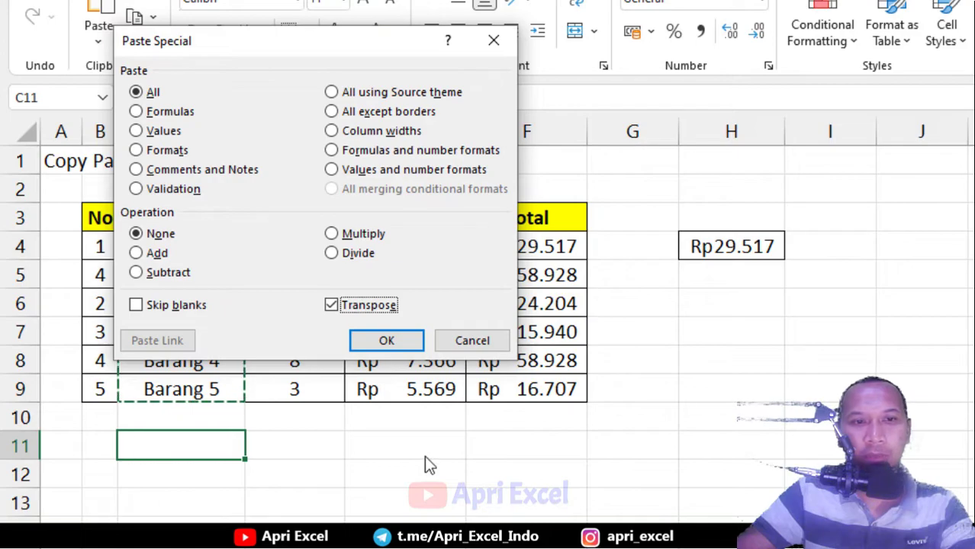
pyautogui.click(386, 342)
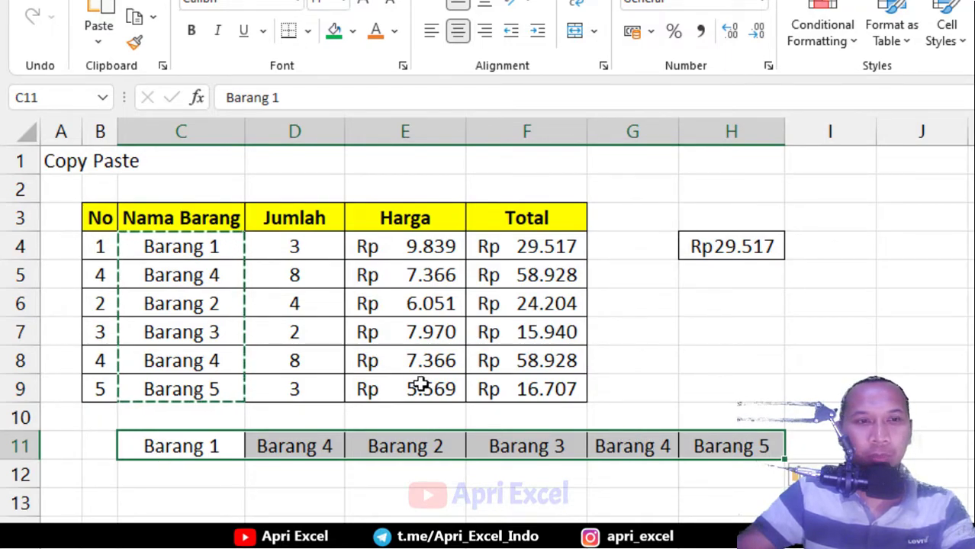
# Move the transposed names from C11:H11 to G6:L6
pyautogui.press('Down')
pyautogui.moveTo(216, 450); pyautogui.dragTo(732, 446)
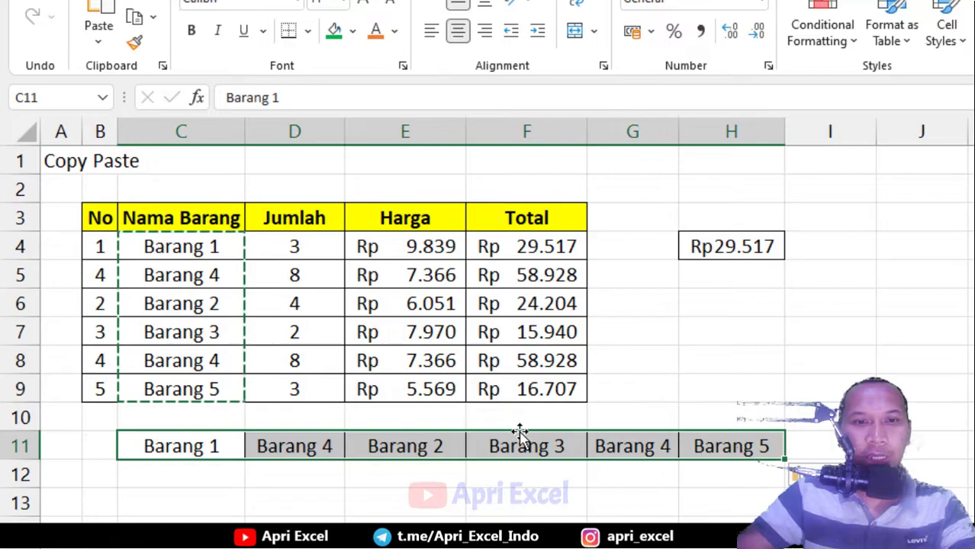
pyautogui.moveTo(519, 430); pyautogui.dragTo(947, 327)
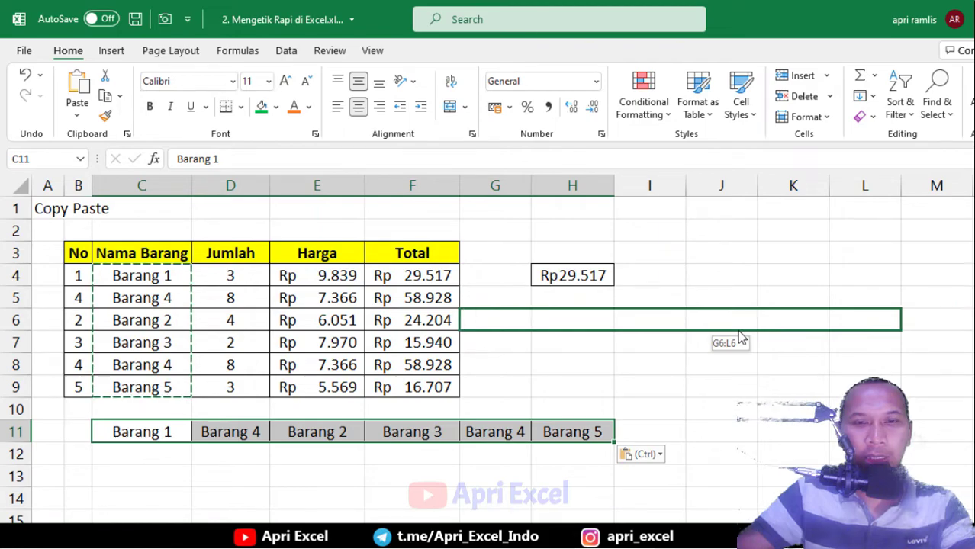
pyautogui.moveTo(739, 338); pyautogui.dragTo(738, 338)
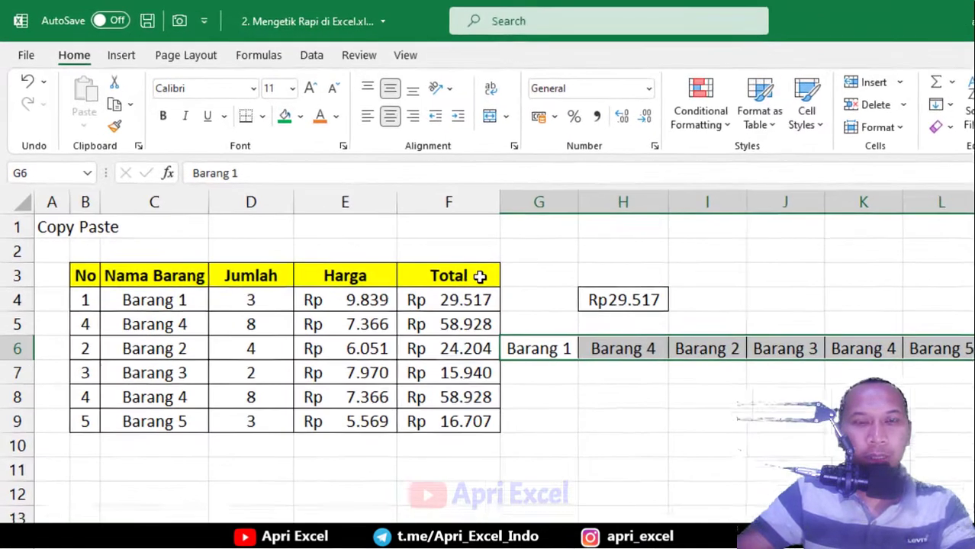
# Use Format Painter to copy F3's yellow Total header fill and borders onto G3
pyautogui.click(434, 255)
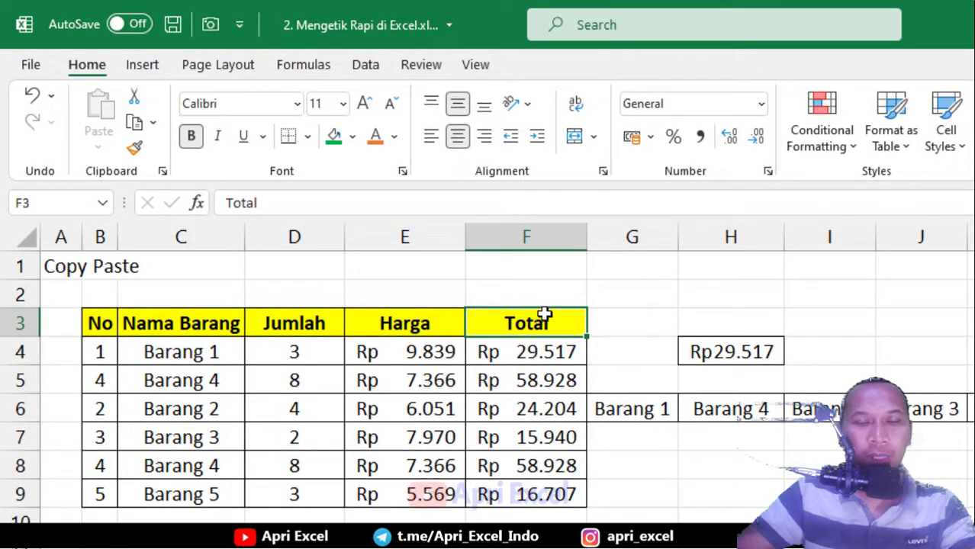
pyautogui.click(637, 324)
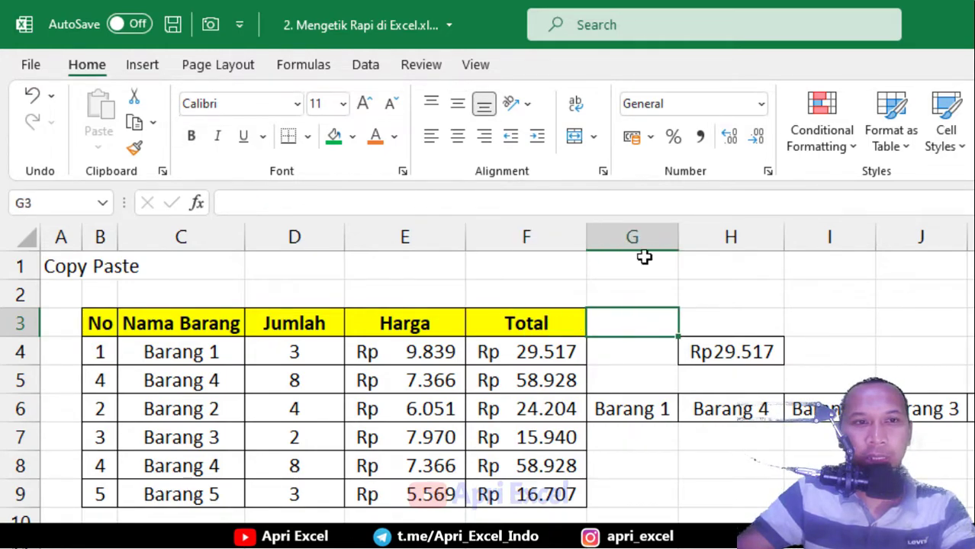
pyautogui.click(554, 324)
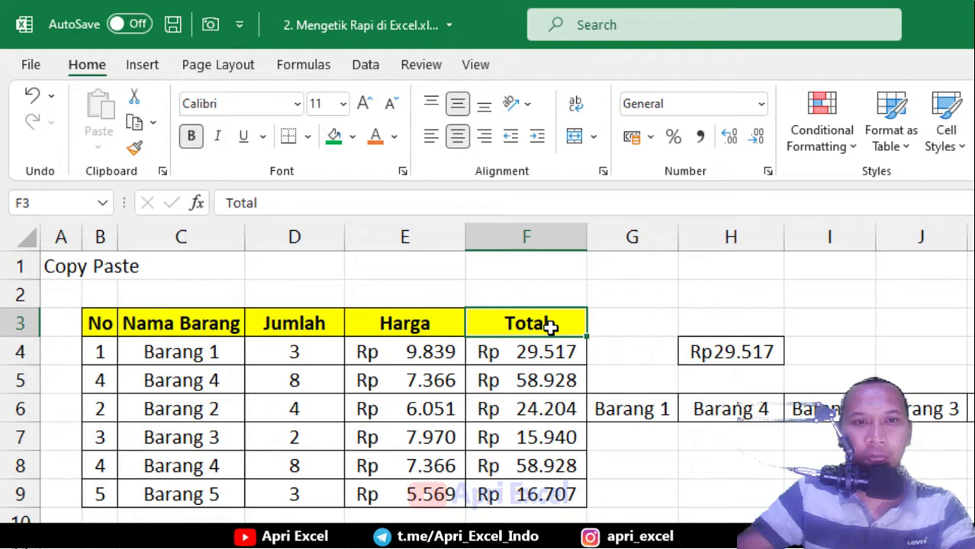
pyautogui.click(135, 149)
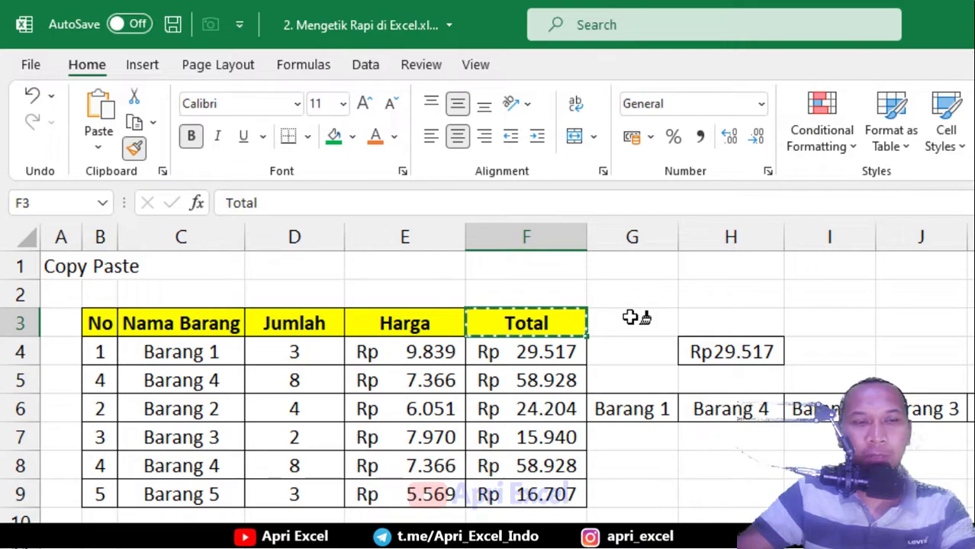
pyautogui.click(630, 318)
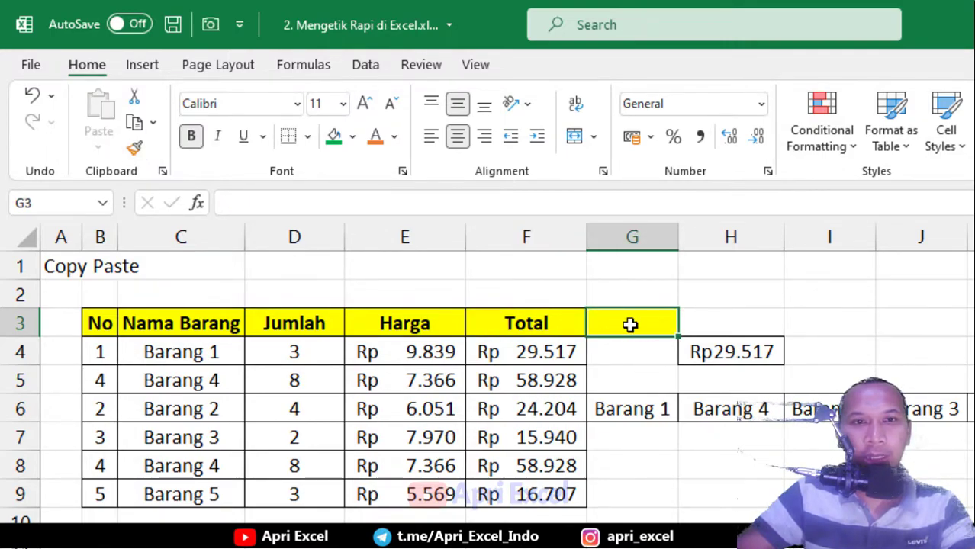
pyautogui.click(510, 323)
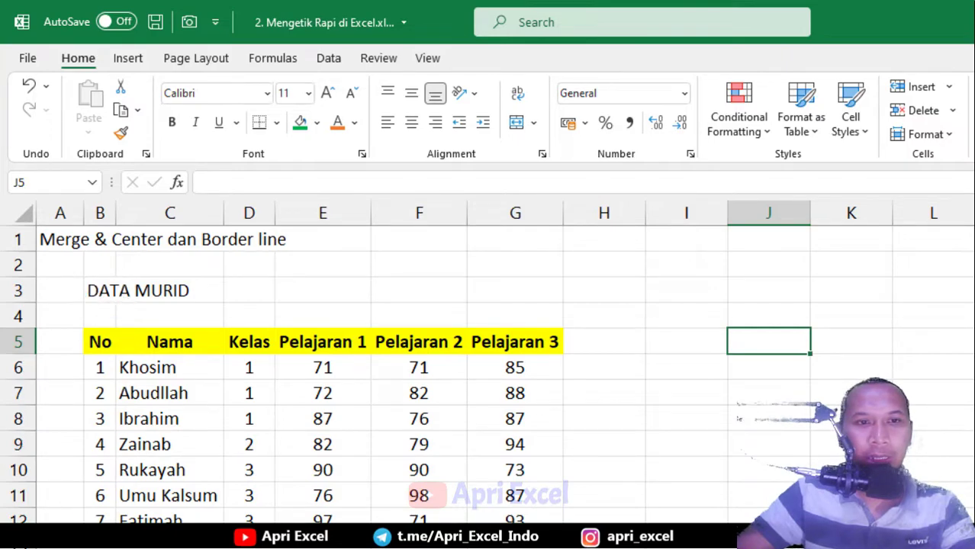
# Merge and centre the DATA MURID title across B3:G3, then select the student table B5:G12
pyautogui.moveTo(98, 290); pyautogui.dragTo(519, 291)
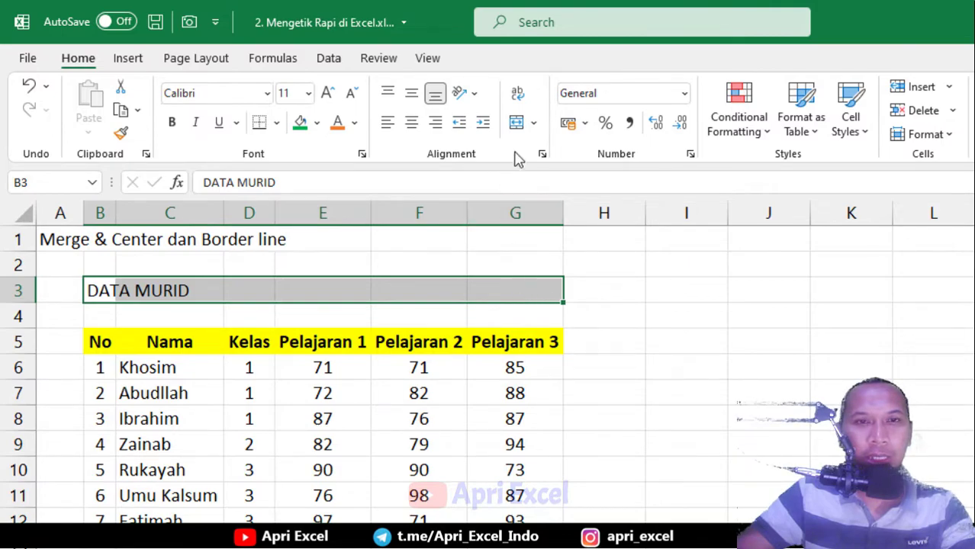
pyautogui.click(518, 124)
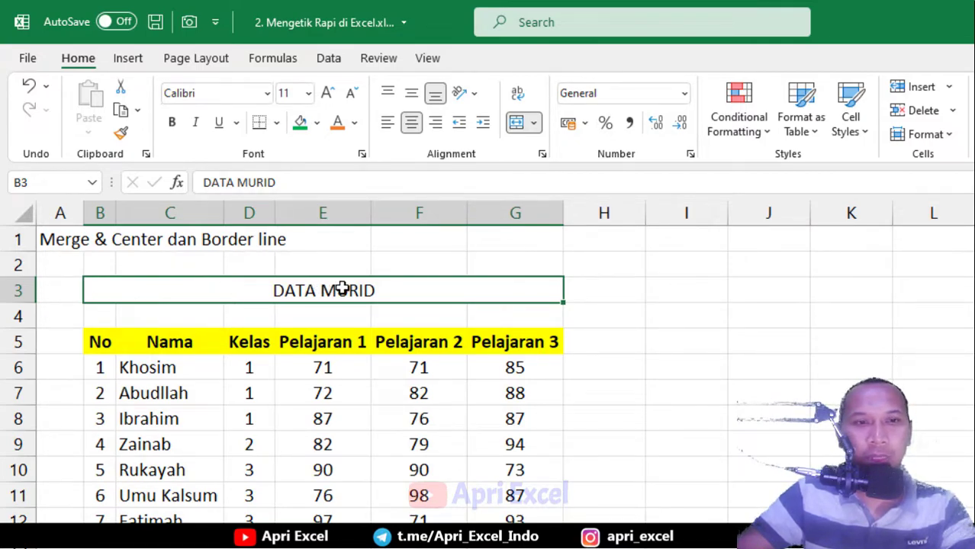
pyautogui.click(100, 336)
pyautogui.moveTo(100, 336); pyautogui.dragTo(540, 520)
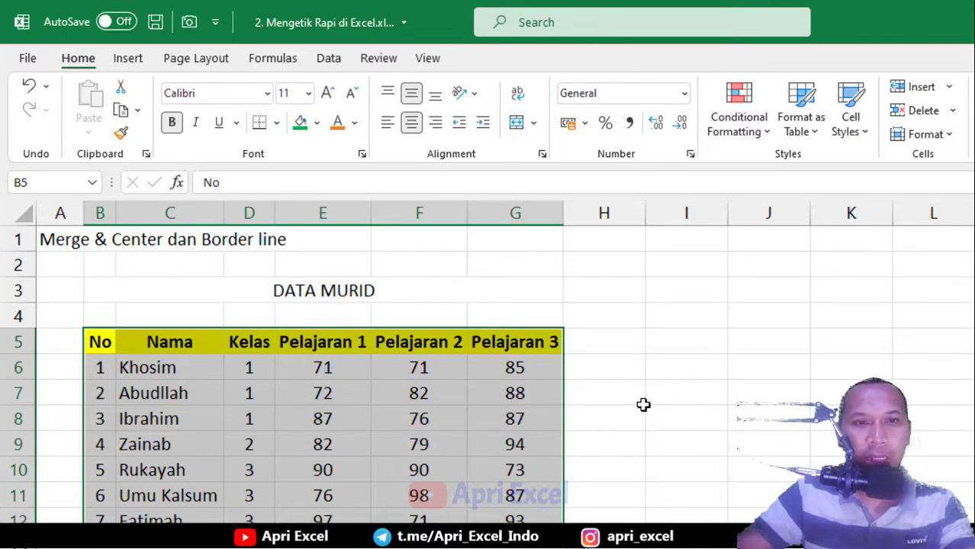
# Apply thin Outline and Inside borders to B5:G12 through Format Cells, then select header row B5:G5
pyautogui.hotkey('ctrl', '1')
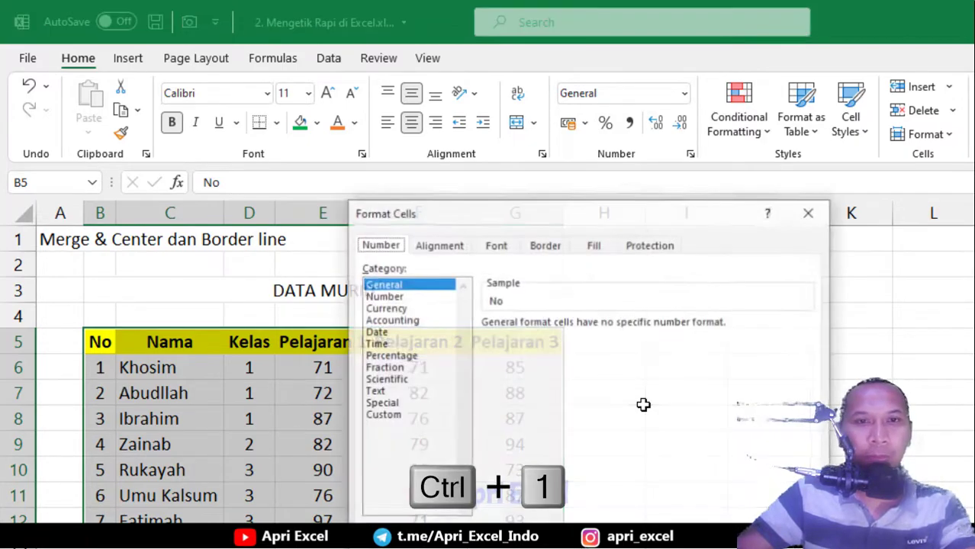
pyautogui.click(545, 245)
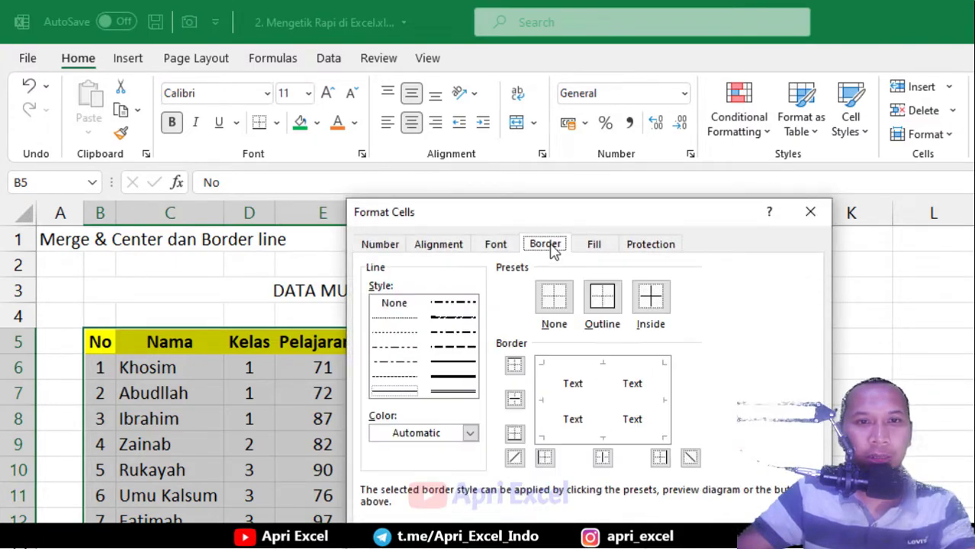
pyautogui.click(608, 309)
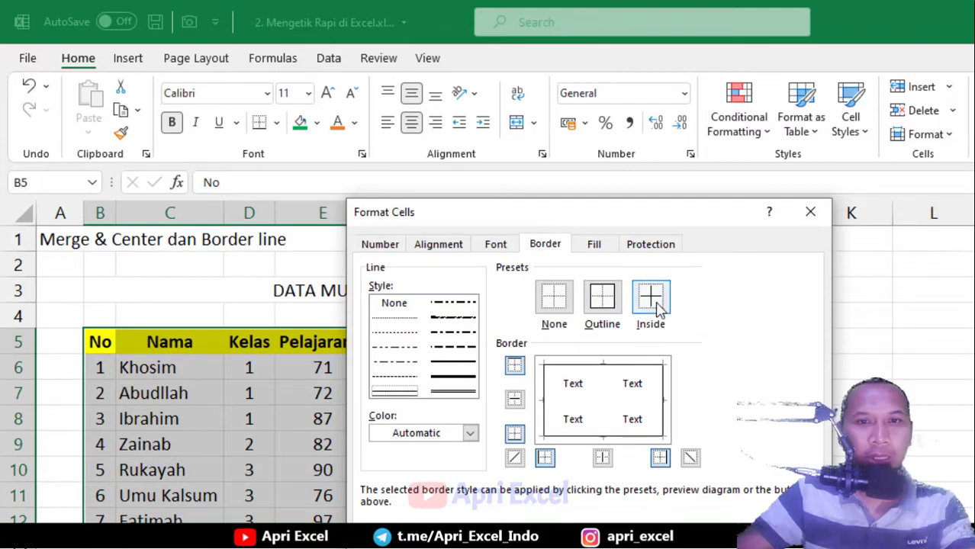
pyautogui.click(653, 299)
pyautogui.moveTo(623, 227); pyautogui.dragTo(686, 152)
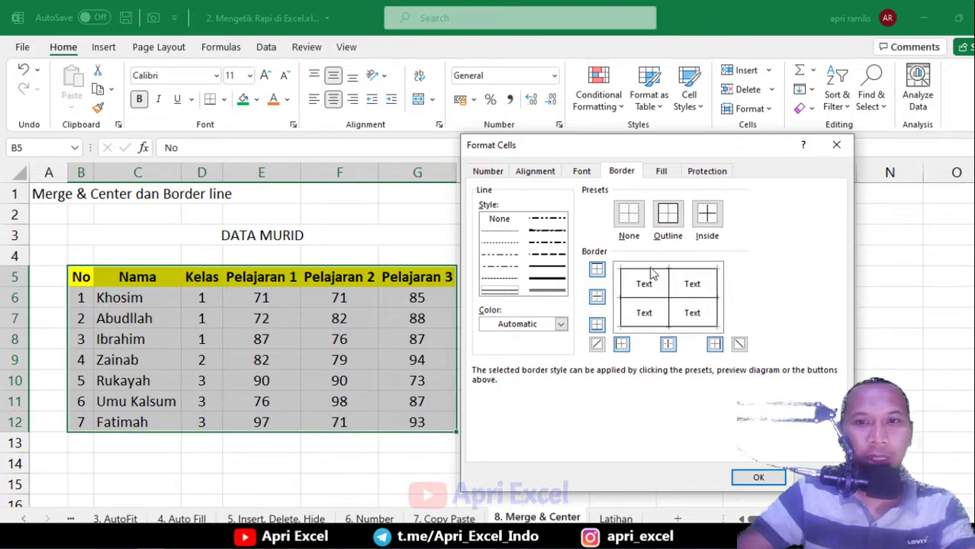
pyautogui.click(758, 478)
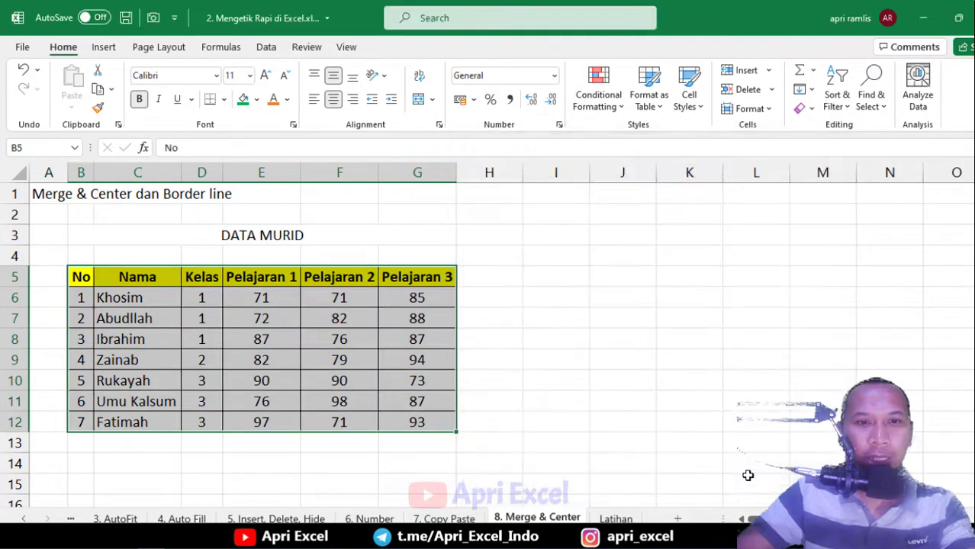
pyautogui.click(240, 326)
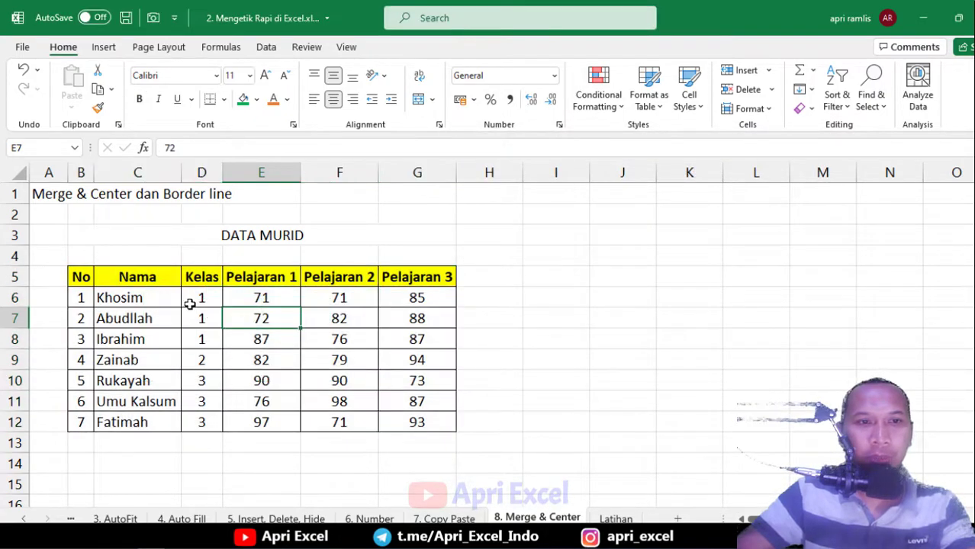
pyautogui.moveTo(85, 274); pyautogui.dragTo(414, 277)
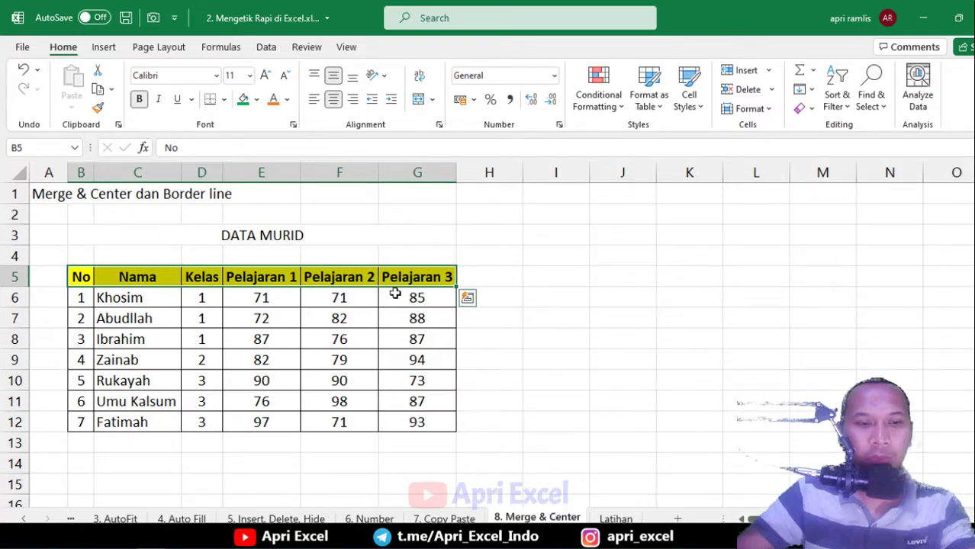
# Give header row B5:G5 thick Outline and Inside borders, then select data rows B6:G12
pyautogui.hotkey('ctrl', '1')
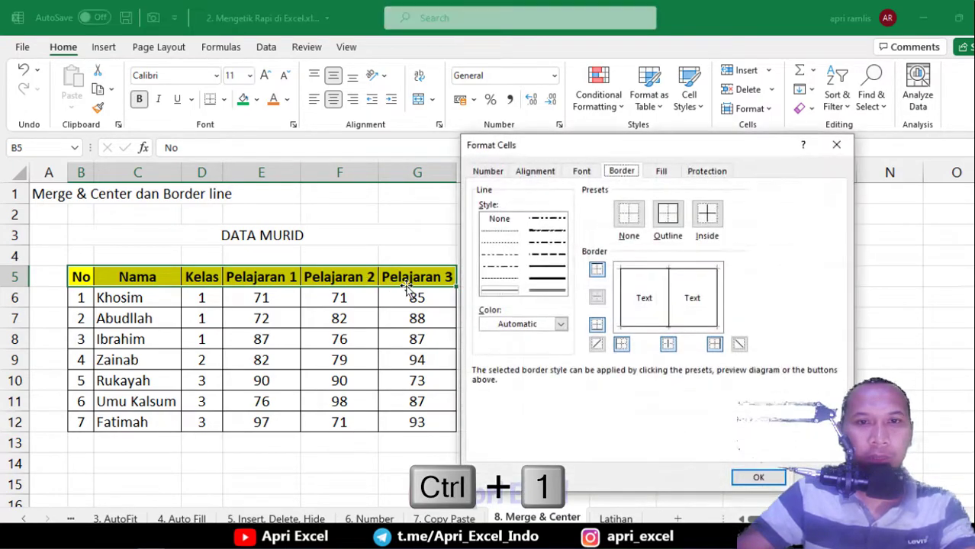
pyautogui.click(541, 280)
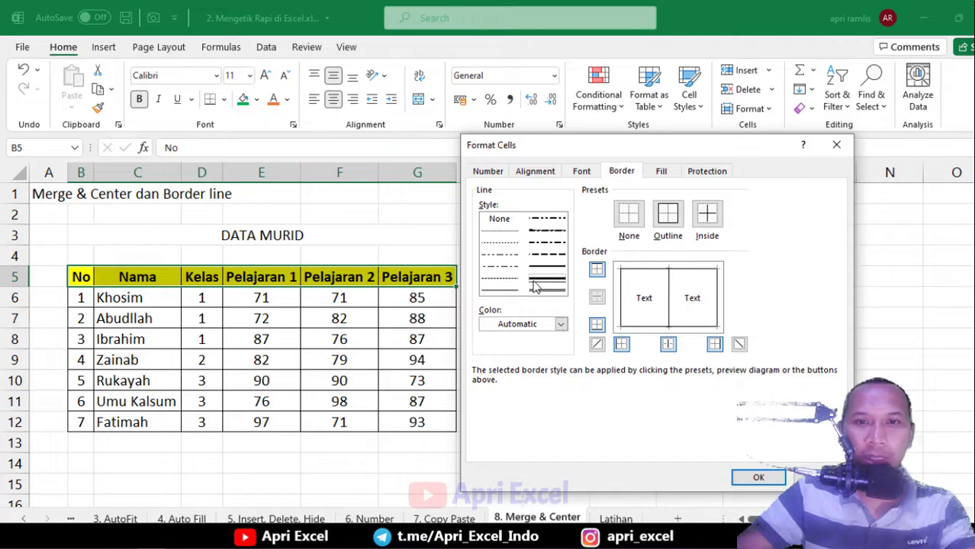
pyautogui.click(670, 217)
pyautogui.click(707, 216)
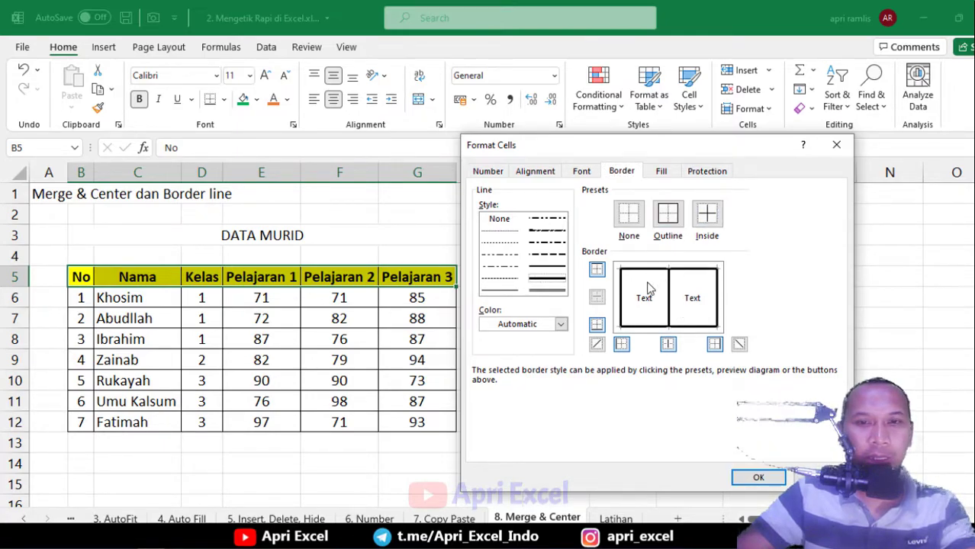
pyautogui.click(759, 478)
pyautogui.click(692, 386)
pyautogui.moveTo(84, 300); pyautogui.dragTo(418, 426)
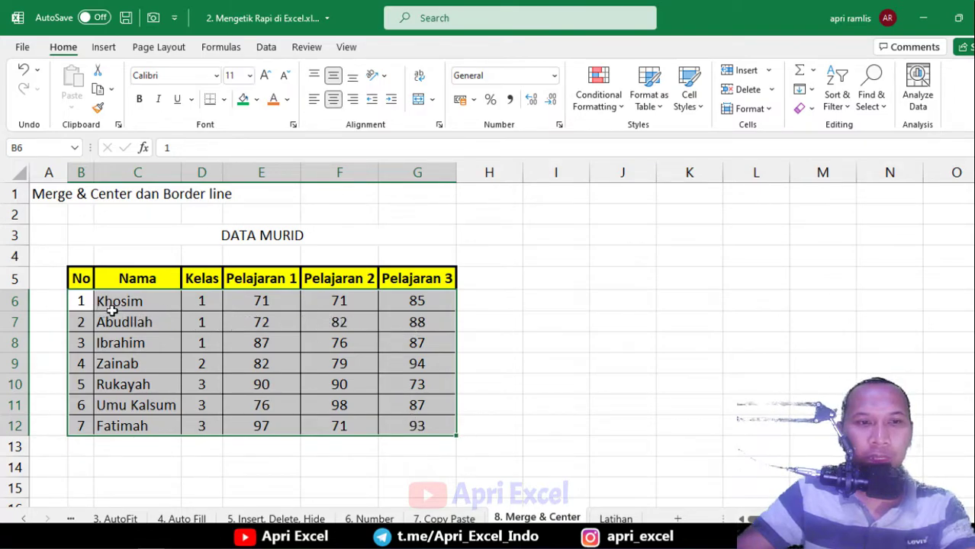
# Add dotted inside-horizontal borders between the student rows in B6:G12
pyautogui.hotkey('ctrl', '1')
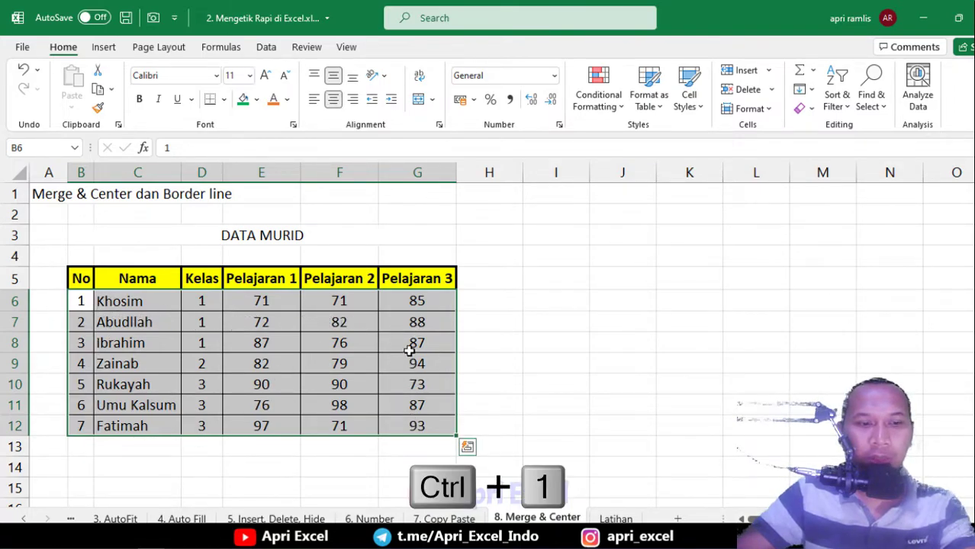
pyautogui.click(500, 233)
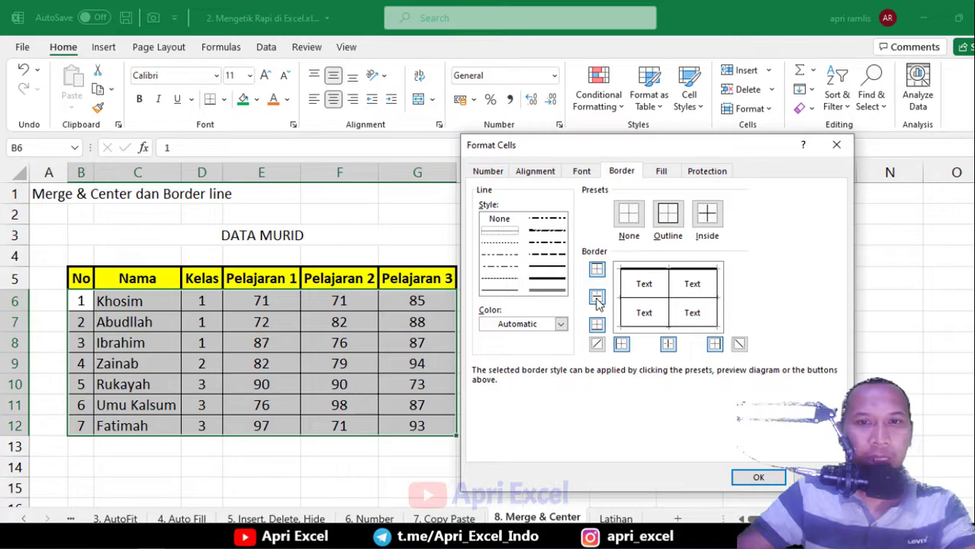
pyautogui.click(598, 299)
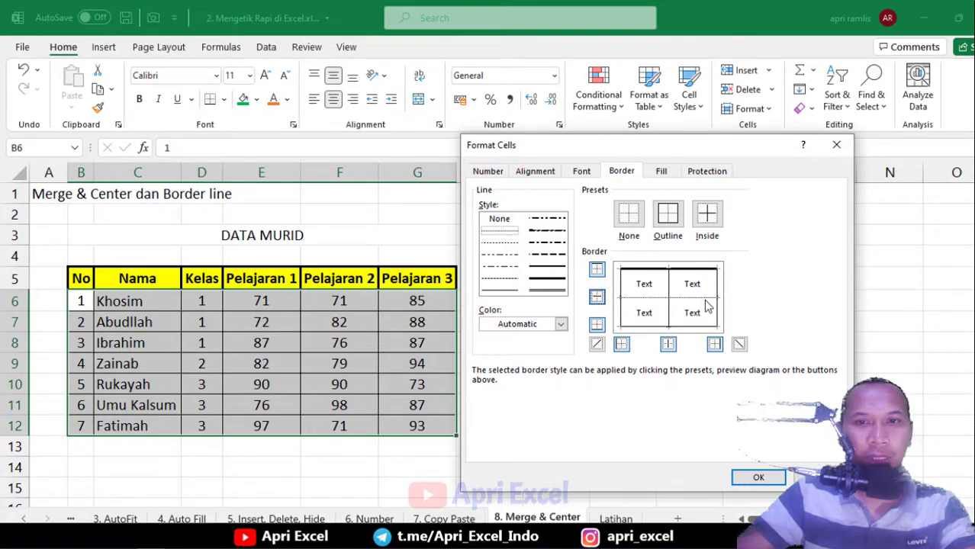
pyautogui.click(745, 479)
pyautogui.click(551, 368)
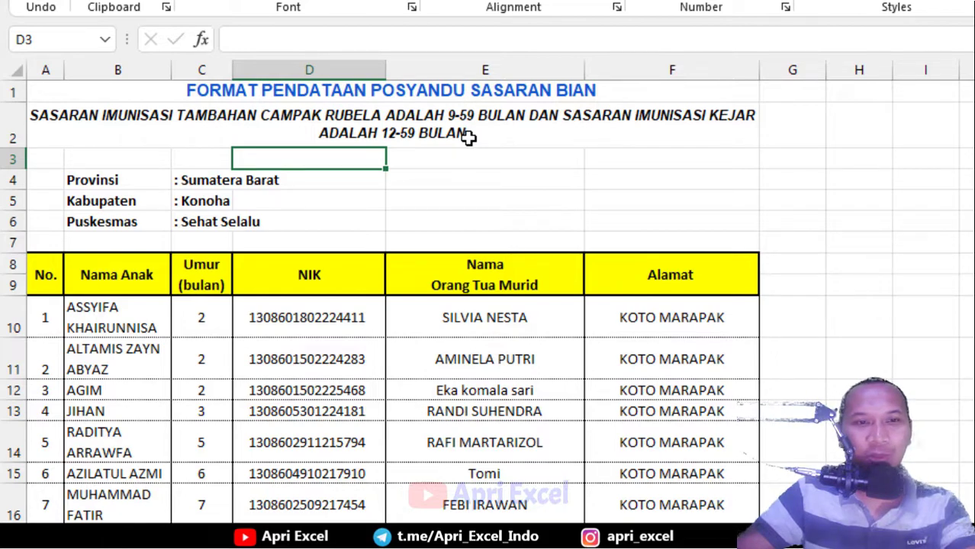
# Open Format Cells with Ctrl+1 on cell D5 beside Kabupaten, showing the Number categories
pyautogui.click(450, 183)
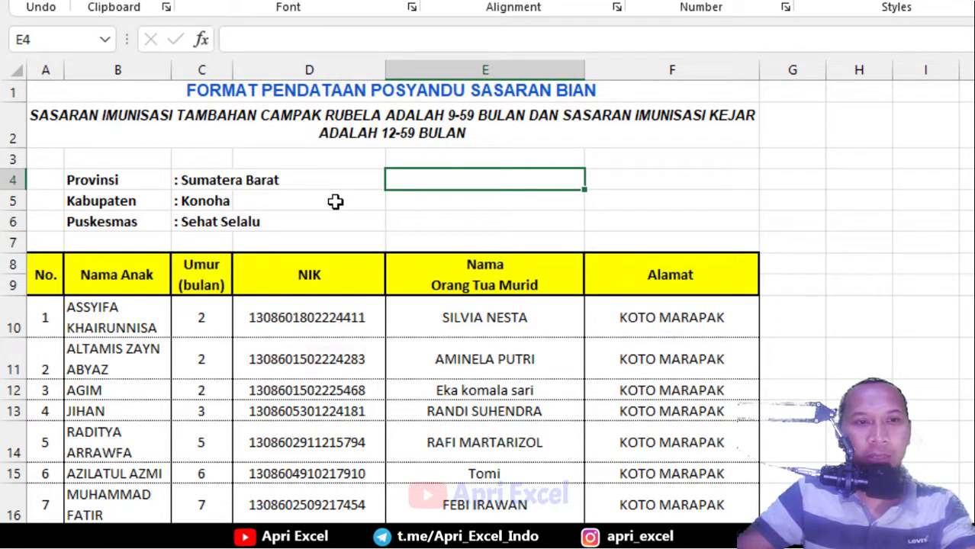
pyautogui.scroll(-5, 335, 201)
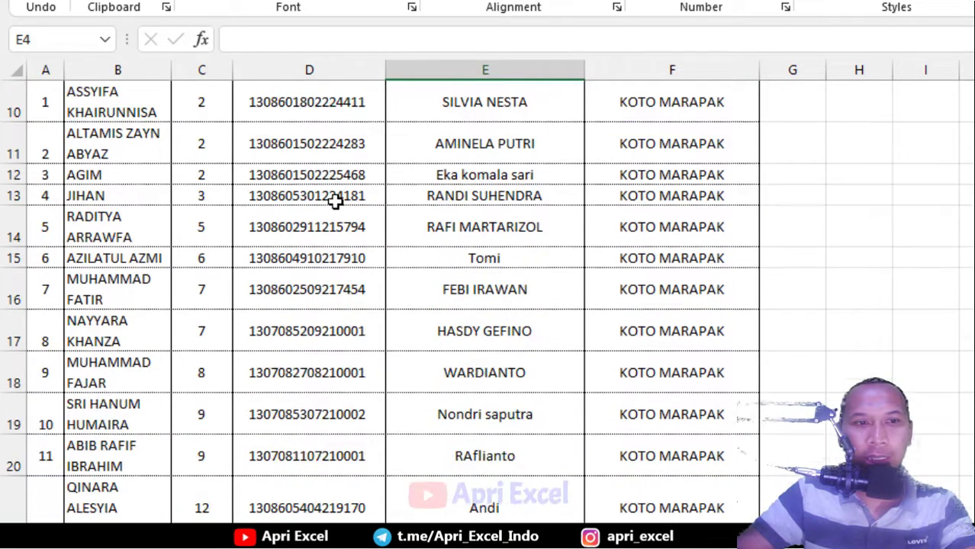
pyautogui.scroll(1, 336, 201)
pyautogui.scroll(5, 335, 201)
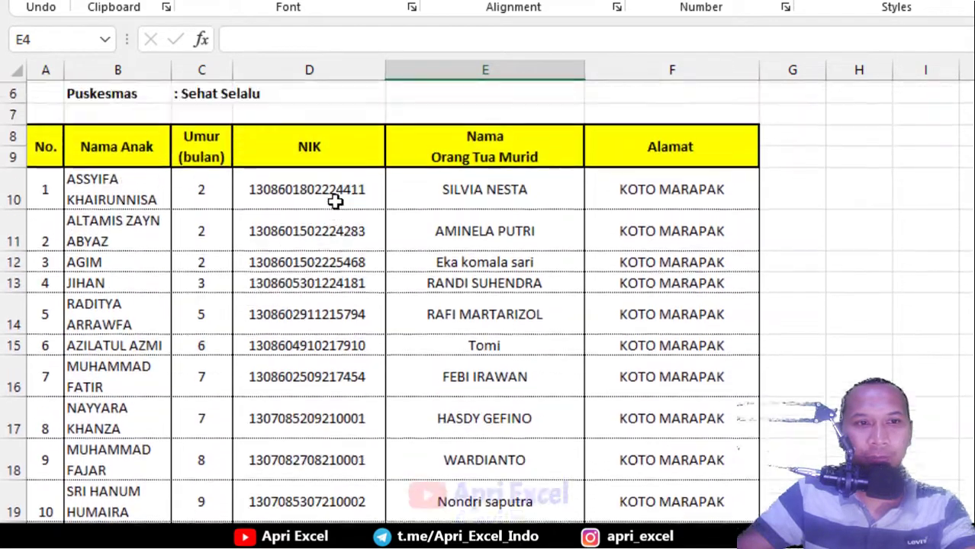
pyautogui.click(244, 200)
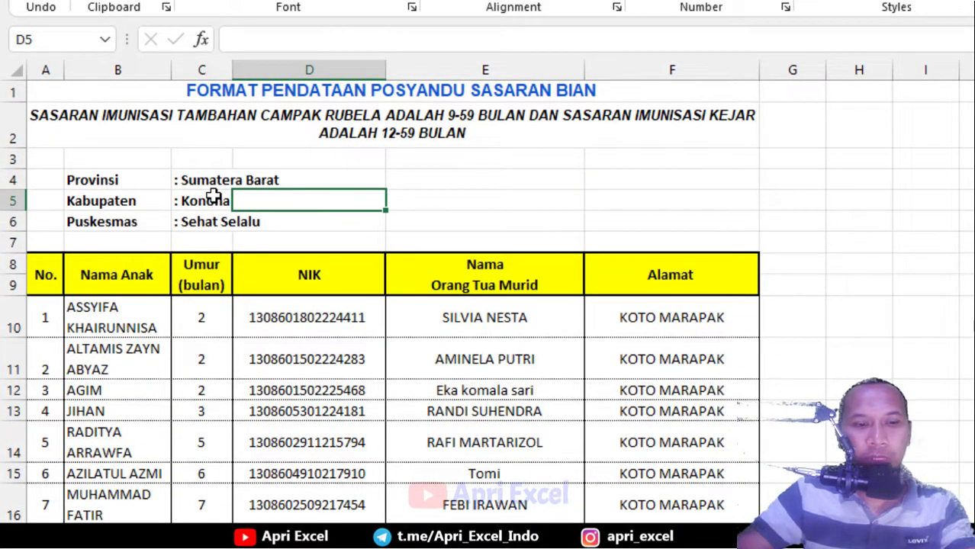
pyautogui.hotkey('ctrl', '1')
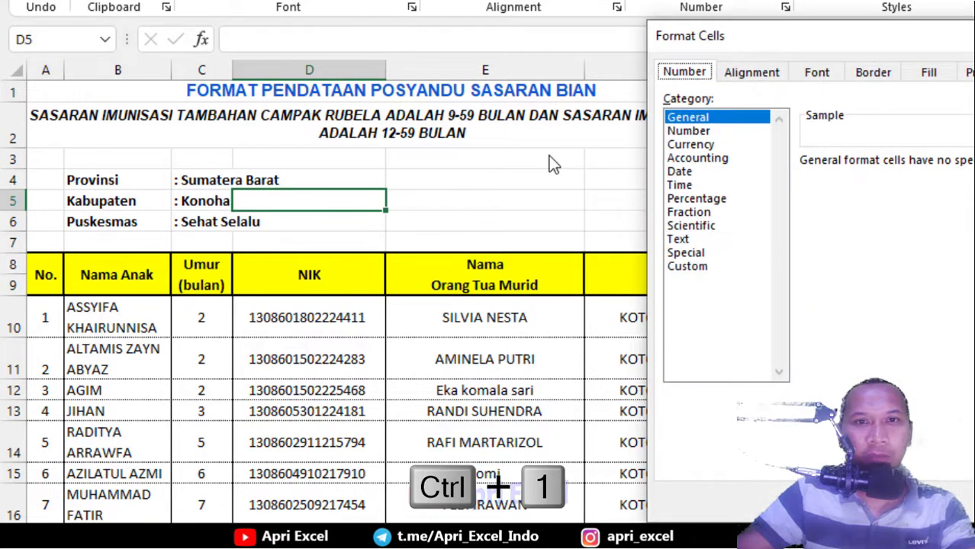